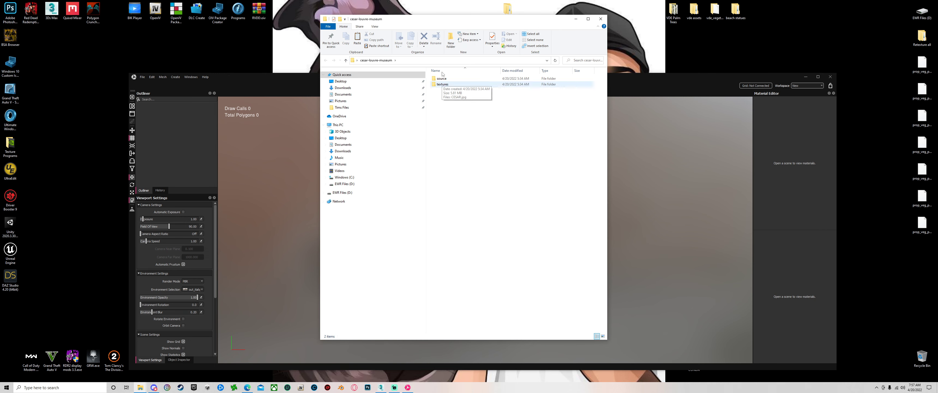
# Extract the CESAR.zip archive in the source folder of the cesar-louvre-museum download
pyautogui.moveTo(454, 18); pyautogui.dragTo(753, 31)
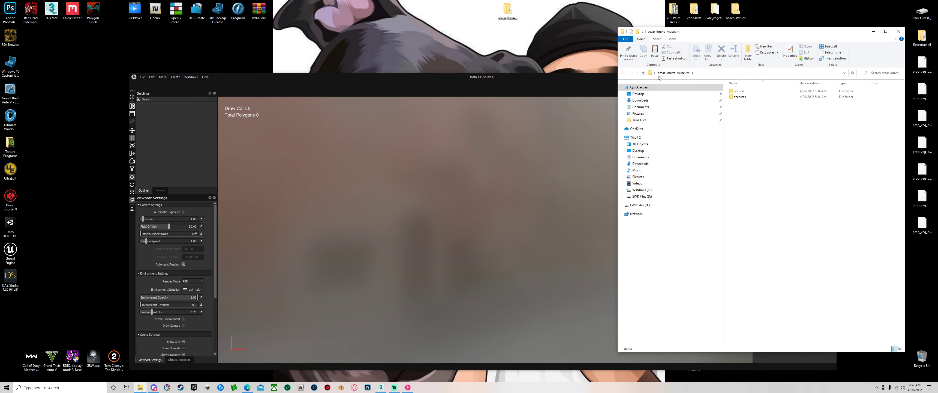
pyautogui.doubleClick(742, 92)
pyautogui.rightClick(741, 92)
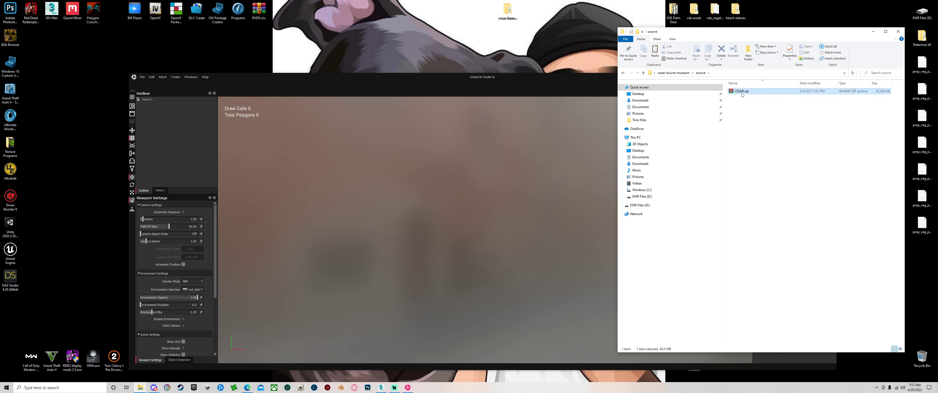
pyautogui.click(760, 134)
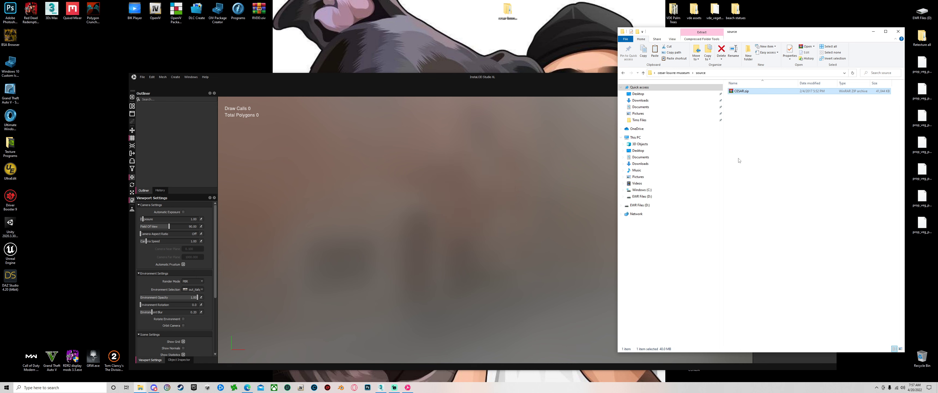
# Load CESAR.obj from the extracted CESAR folder into the InstaLOD Studio XL scene and close the file window
pyautogui.doubleClick(740, 92)
pyautogui.moveTo(741, 96); pyautogui.dragTo(444, 229)
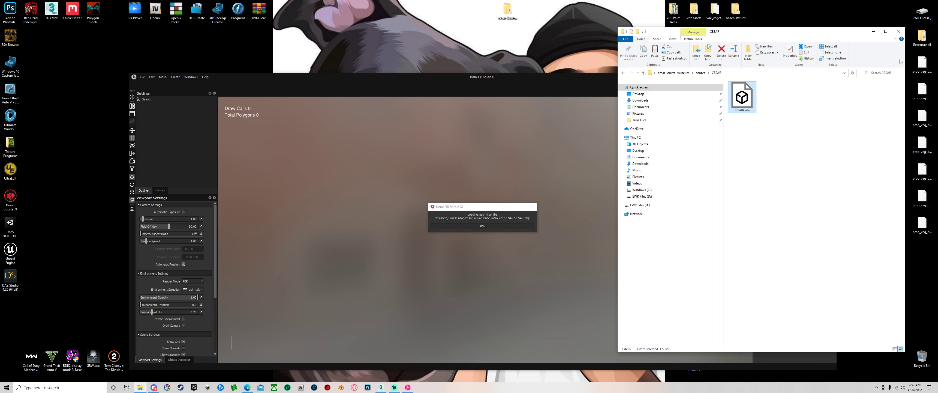
pyautogui.click(898, 31)
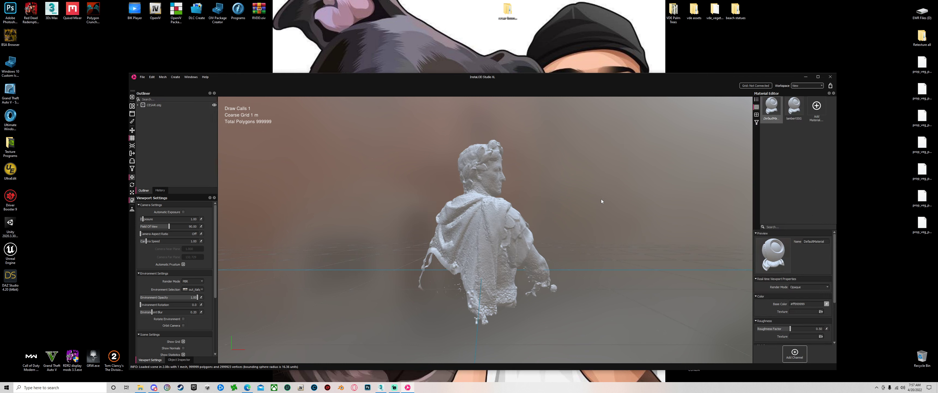
# Select the Caesar statue mesh and move it up along the vertical axis so it sits above the grid
pyautogui.scroll(-3, 598, 220)
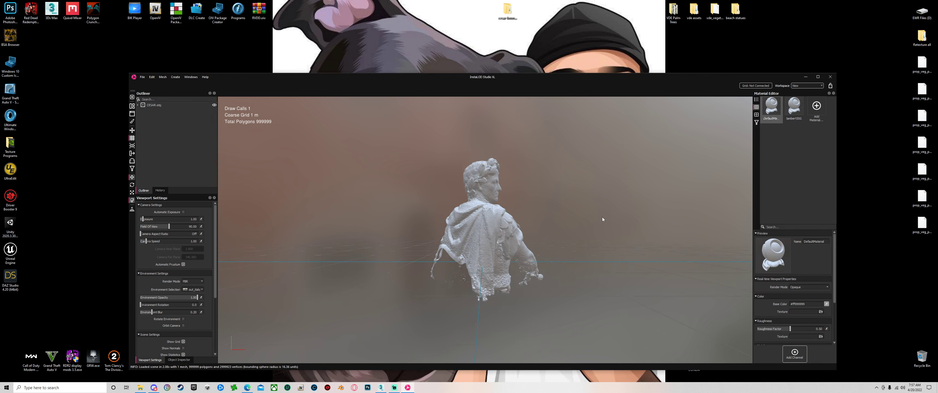
pyautogui.moveTo(602, 218); pyautogui.dragTo(531, 245, button='middle')
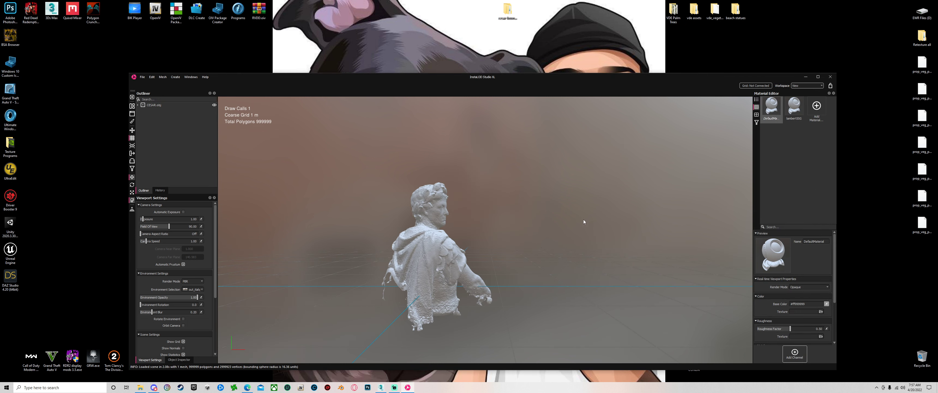
pyautogui.click(407, 264)
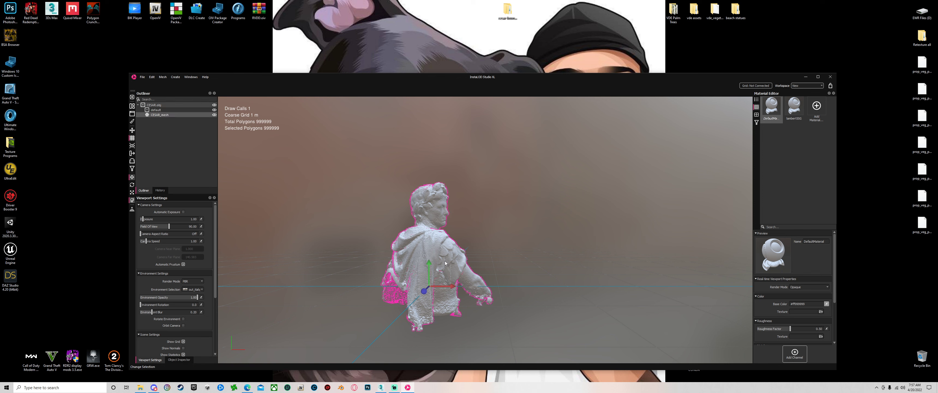
pyautogui.moveTo(428, 268); pyautogui.dragTo(434, 226)
# Rotate the statue mesh about its vertical axis so its front faces the camera, and deselect it
pyautogui.press('e')
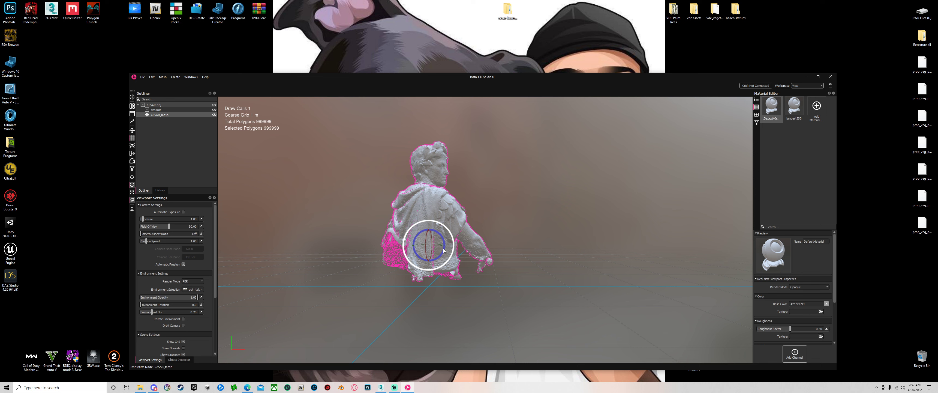
pyautogui.moveTo(442, 252); pyautogui.dragTo(534, 256)
pyautogui.click(534, 256)
pyautogui.moveTo(440, 220); pyautogui.dragTo(527, 272, button='middle')
pyautogui.click(517, 291)
pyautogui.moveTo(520, 296); pyautogui.dragTo(546, 294)
pyautogui.scroll(1, 598, 234)
pyautogui.moveTo(597, 235); pyautogui.dragTo(560, 222, button='middle')
pyautogui.click(560, 222)
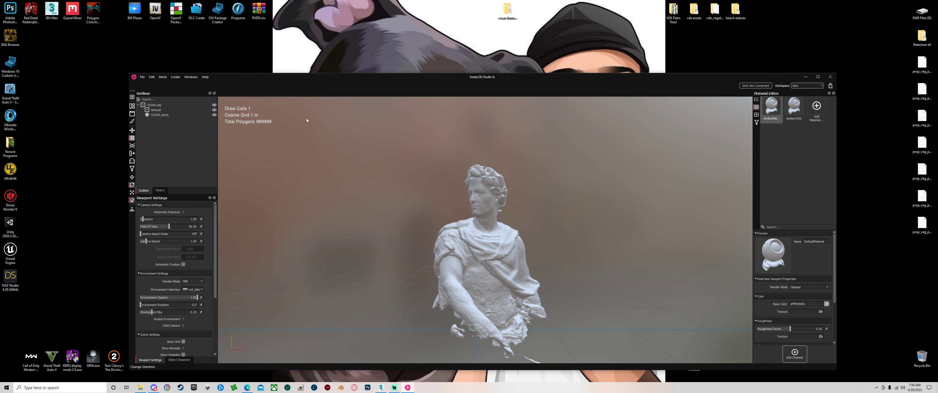
# Select the statue mesh and create a new Mesh Operation profile with the default name
pyautogui.scroll(-1, 478, 254)
pyautogui.click(482, 239)
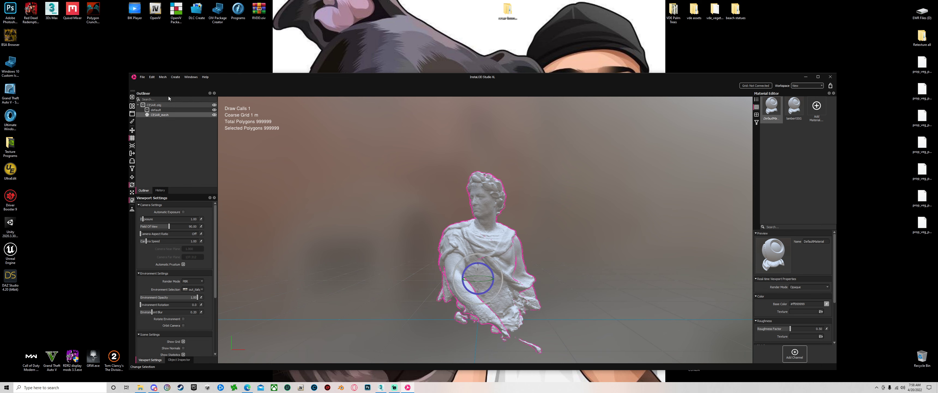
pyautogui.click(142, 77)
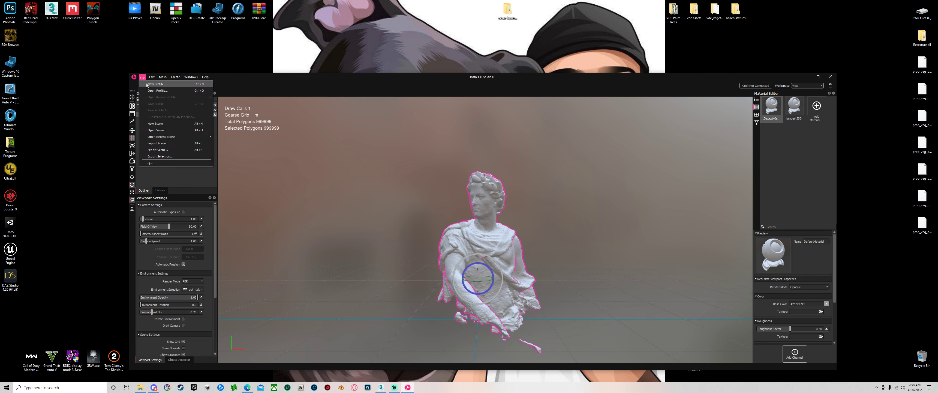
pyautogui.click(157, 84)
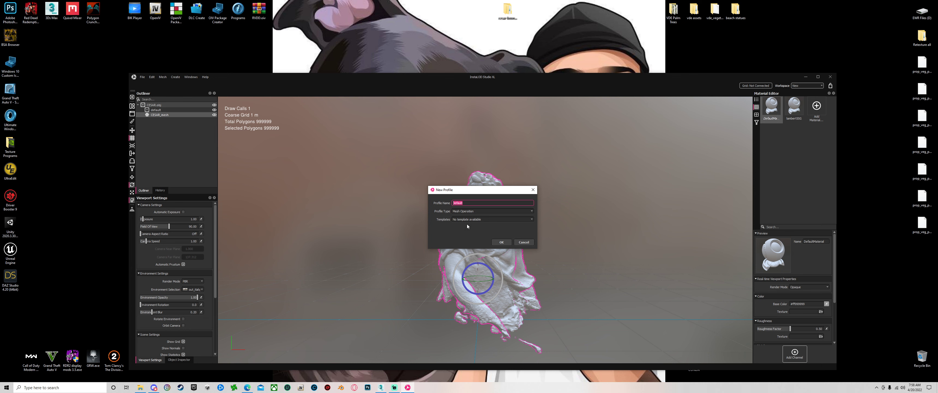
pyautogui.click(501, 242)
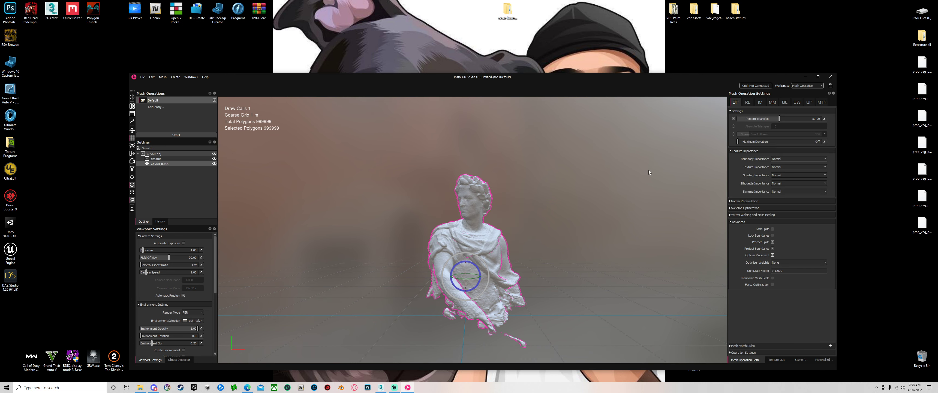
# Review the settings of the available mesh operation types, ending on the Remesh operation
pyautogui.click(747, 102)
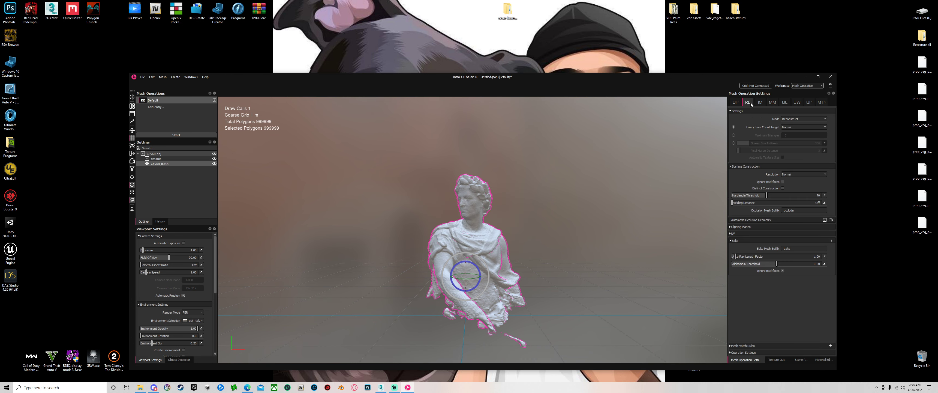
pyautogui.click(738, 103)
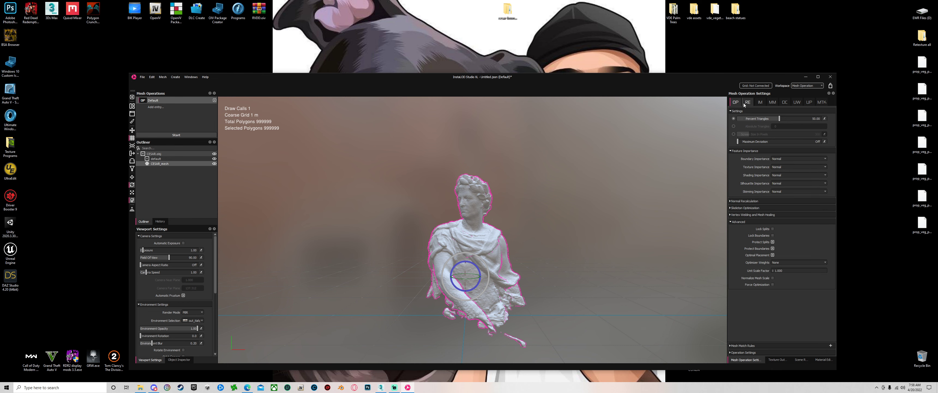
pyautogui.click(747, 102)
pyautogui.click(761, 103)
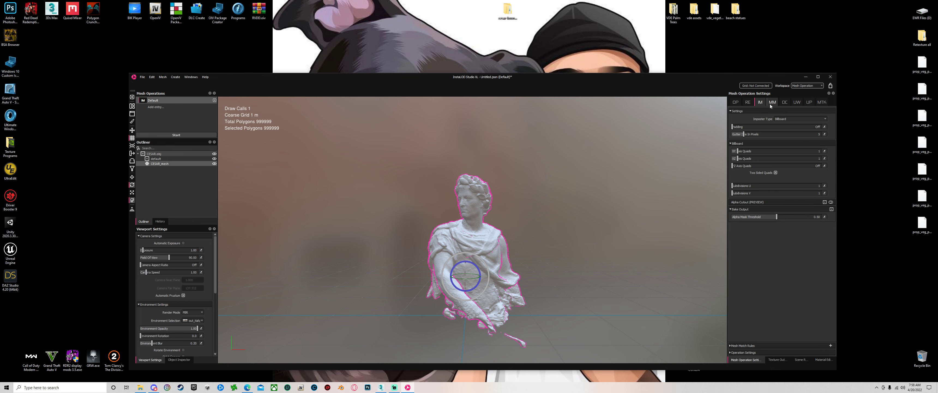
pyautogui.click(773, 103)
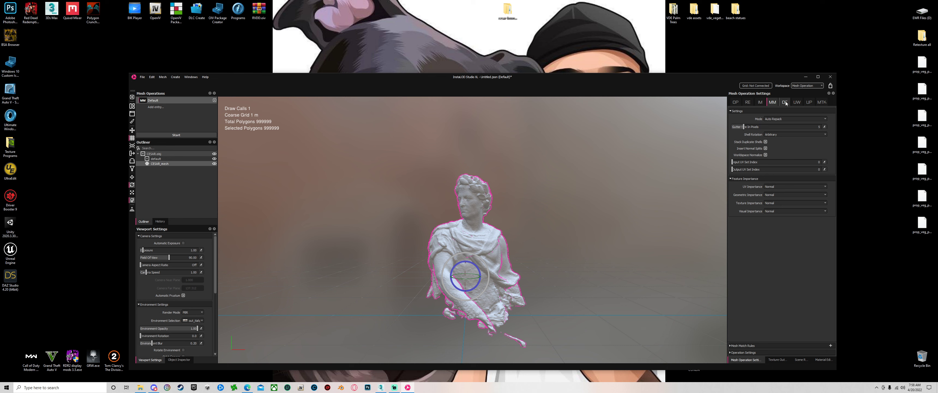
pyautogui.click(784, 103)
pyautogui.click(797, 102)
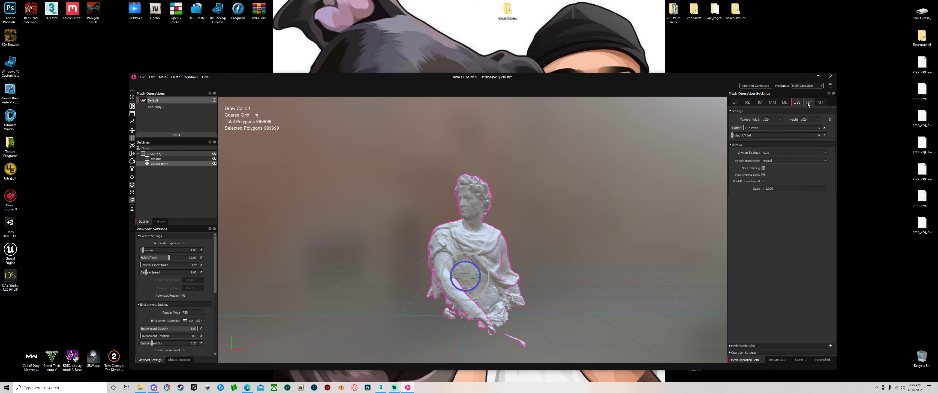
pyautogui.click(808, 102)
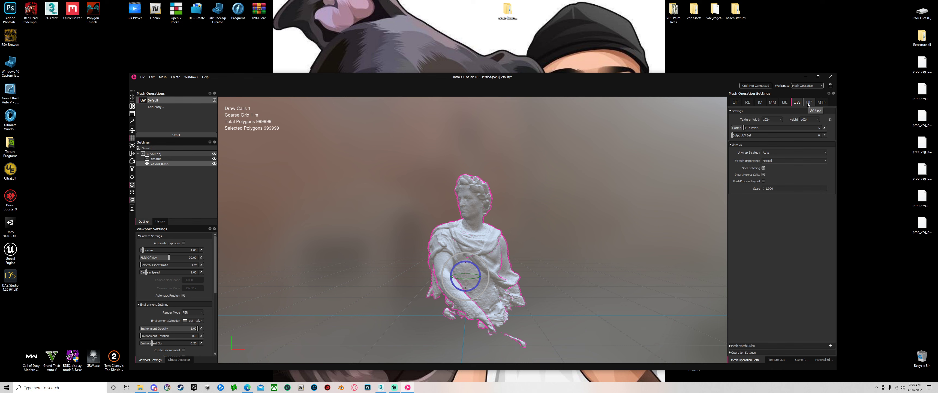
pyautogui.click(822, 102)
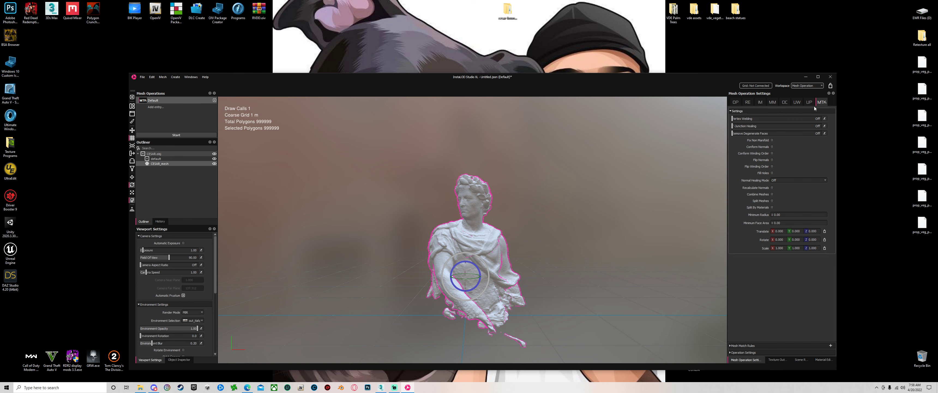
pyautogui.click(798, 102)
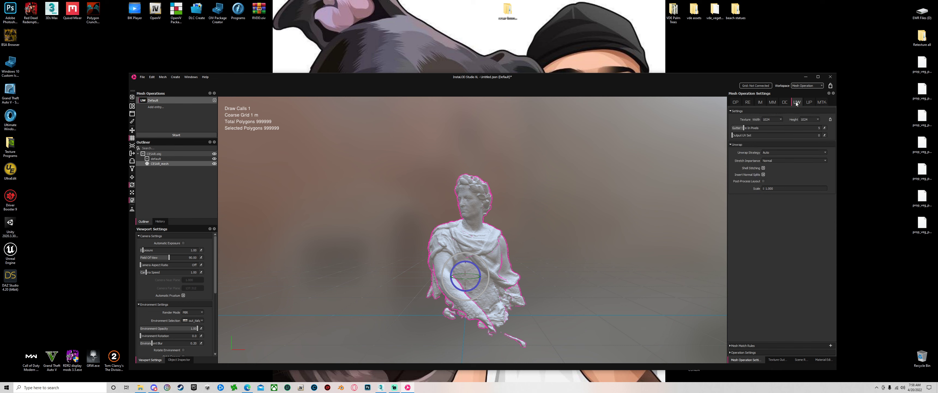
pyautogui.click(748, 103)
pyautogui.click(735, 102)
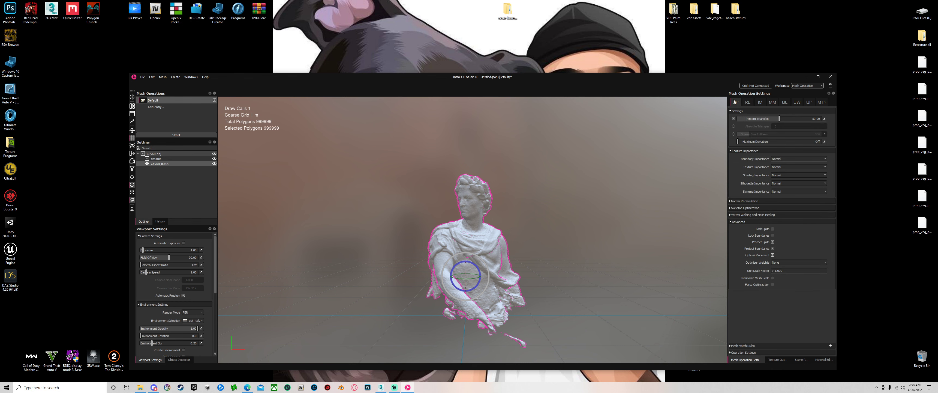
pyautogui.click(748, 103)
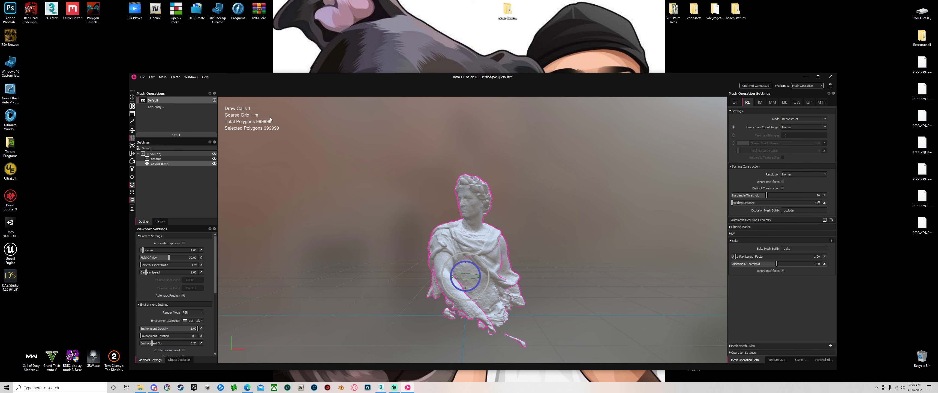
# Inspect the statue mesh up close, from a distance and from different angles
pyautogui.scroll(8, 437, 201)
pyautogui.scroll(-8, 488, 203)
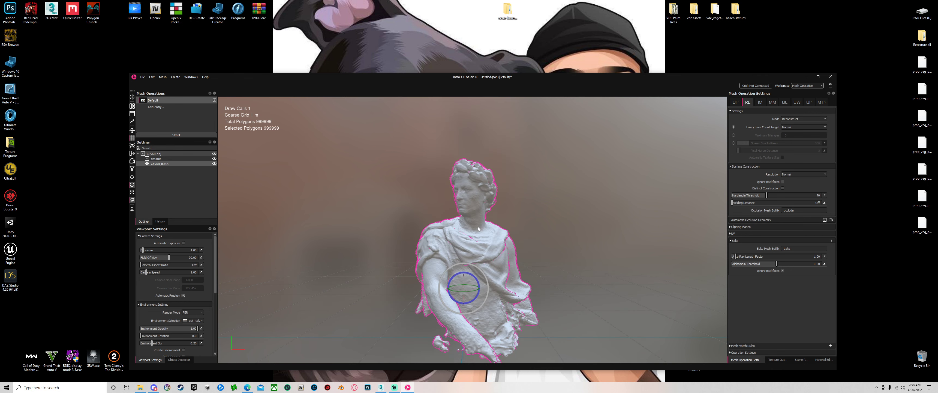
pyautogui.moveTo(489, 202); pyautogui.dragTo(496, 216, button='middle')
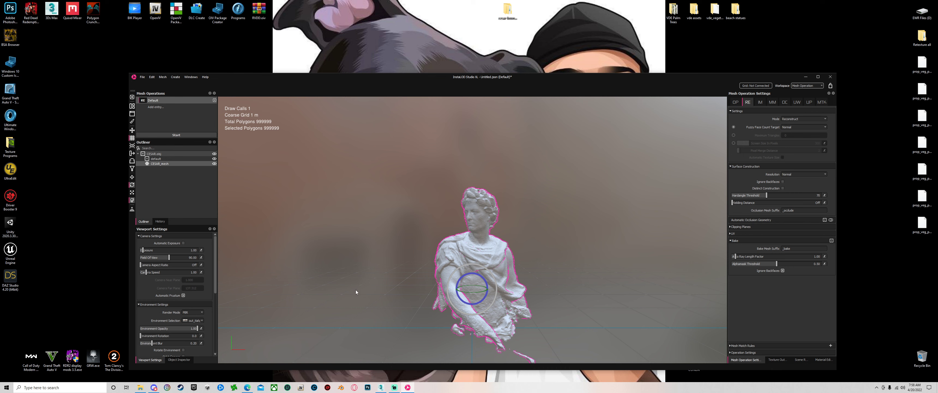
pyautogui.moveTo(605, 324); pyautogui.dragTo(600, 320, button='middle')
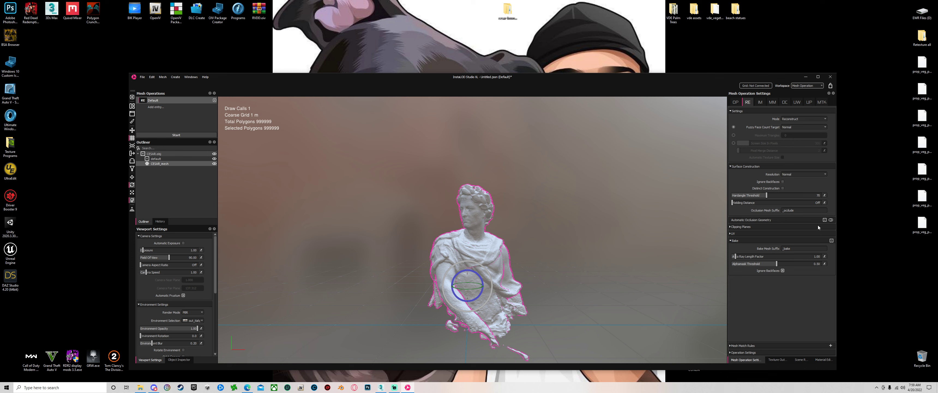
pyautogui.moveTo(534, 315); pyautogui.dragTo(540, 289, button='middle')
pyautogui.click(538, 296)
pyautogui.moveTo(510, 325); pyautogui.dragTo(514, 309, button='middle')
pyautogui.moveTo(513, 313); pyautogui.dragTo(510, 339, button='right')
pyautogui.moveTo(511, 338); pyautogui.dragTo(533, 214, button='middle')
pyautogui.moveTo(533, 214); pyautogui.dragTo(524, 339, button='right')
pyautogui.moveTo(524, 338); pyautogui.dragTo(548, 156, button='middle')
pyautogui.moveTo(548, 155); pyautogui.dragTo(491, 243, button='right')
pyautogui.moveTo(492, 243); pyautogui.dragTo(564, 208, button='middle')
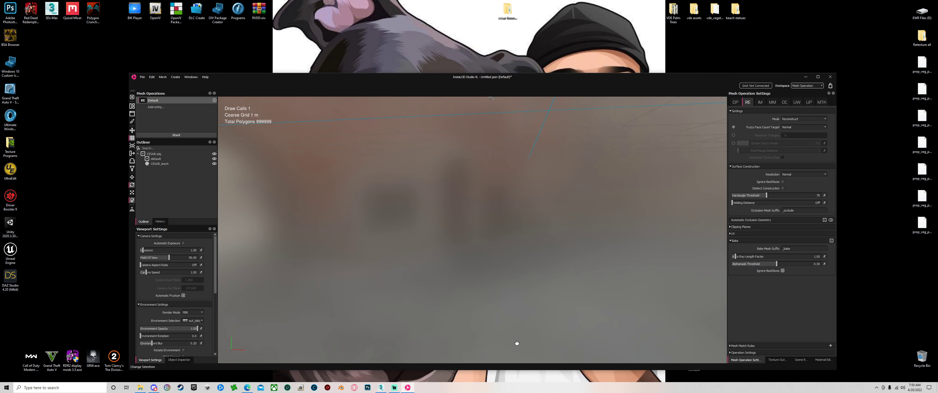
pyautogui.moveTo(517, 342); pyautogui.dragTo(514, 360, button='middle')
pyautogui.moveTo(567, 134); pyautogui.dragTo(539, 339, button='middle')
pyautogui.scroll(-6, 554, 220)
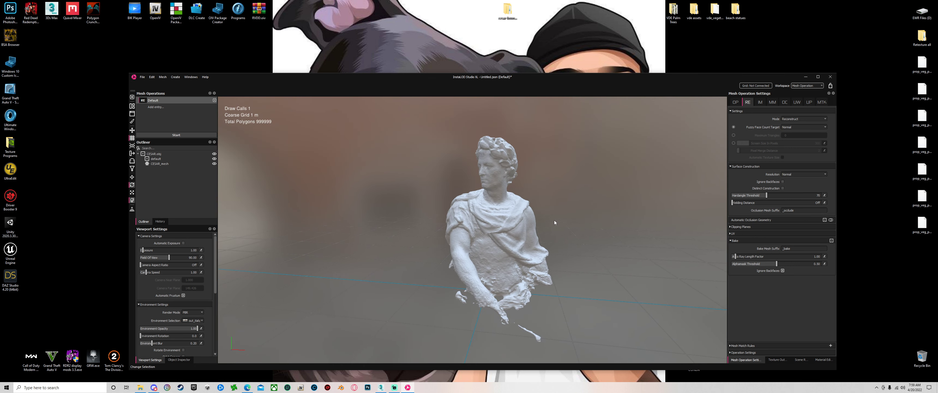
# Reselect the statue mesh and set the Remesh operation's mode to Optimize
pyautogui.click(511, 221)
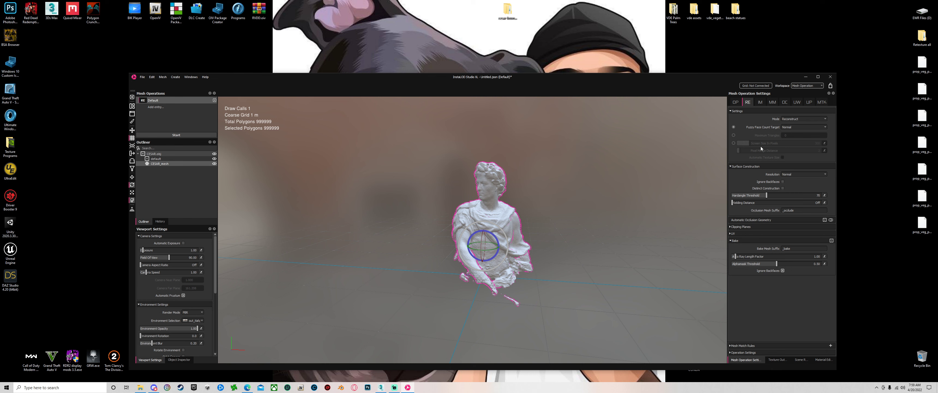
pyautogui.click(789, 123)
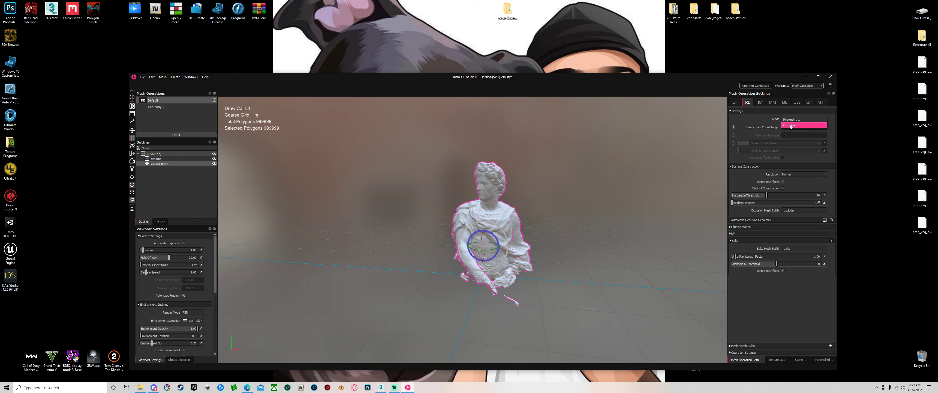
pyautogui.click(790, 126)
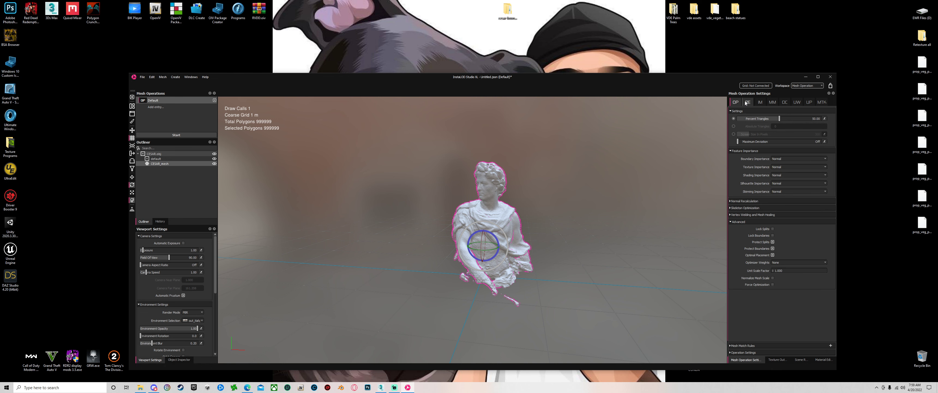
pyautogui.click(747, 102)
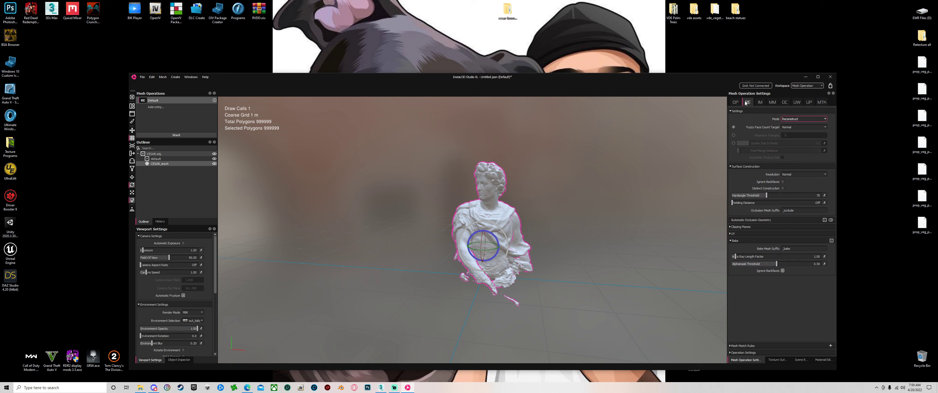
pyautogui.click(803, 123)
pyautogui.click(797, 126)
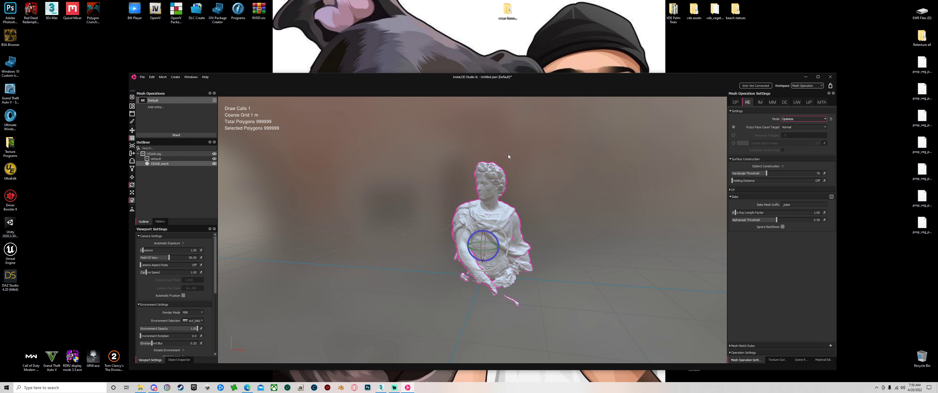
# Switch the profile's mesh operation from Remesh to the Optimize operation
pyautogui.click(736, 103)
pyautogui.click(746, 104)
pyautogui.click(737, 104)
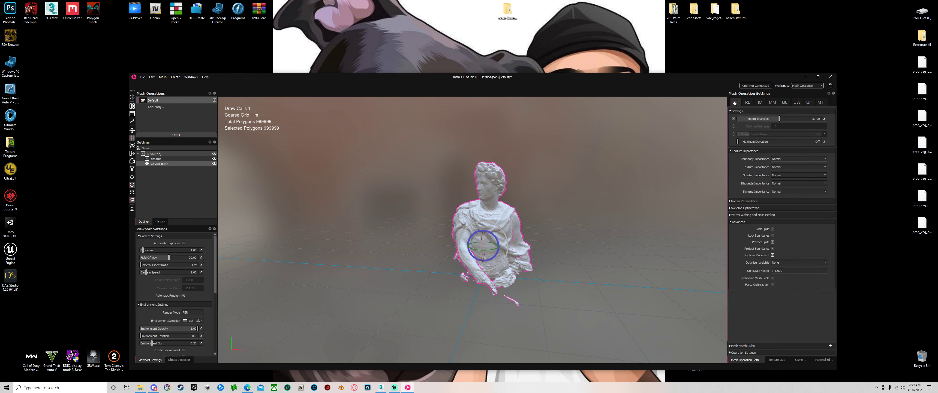
# Switch the mesh operation back to Remesh in Reconstruct mode and open the Fuzzy Face Count Target choices
pyautogui.click(746, 102)
pyautogui.click(736, 102)
pyautogui.click(746, 102)
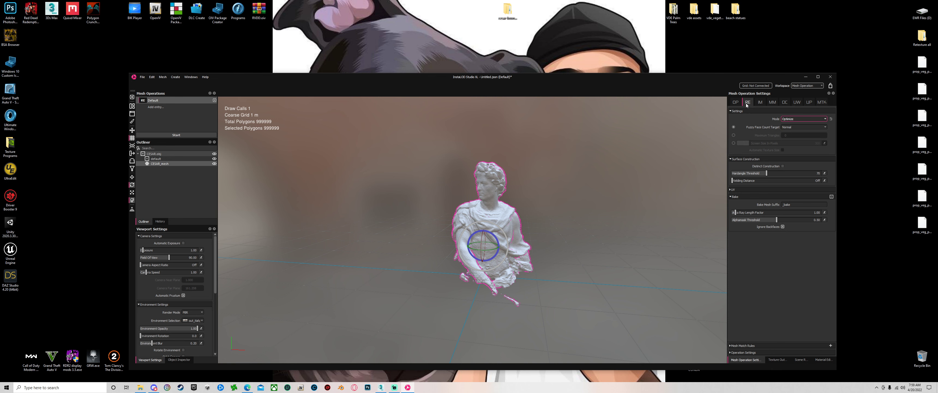
pyautogui.click(792, 120)
pyautogui.click(789, 113)
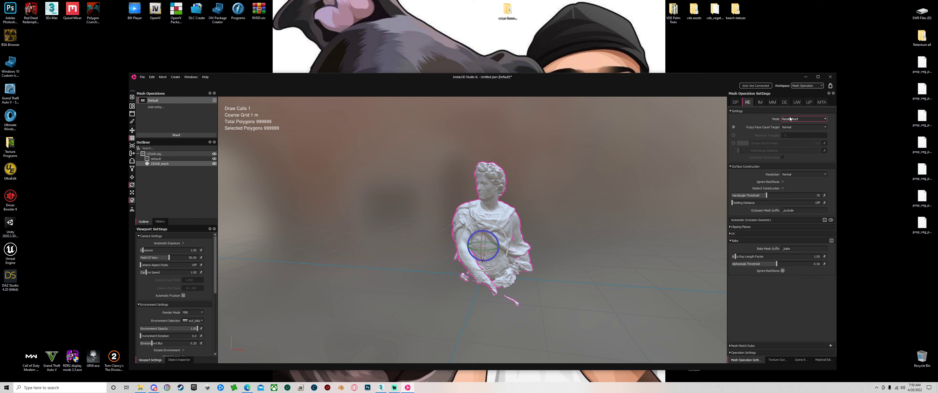
pyautogui.click(784, 127)
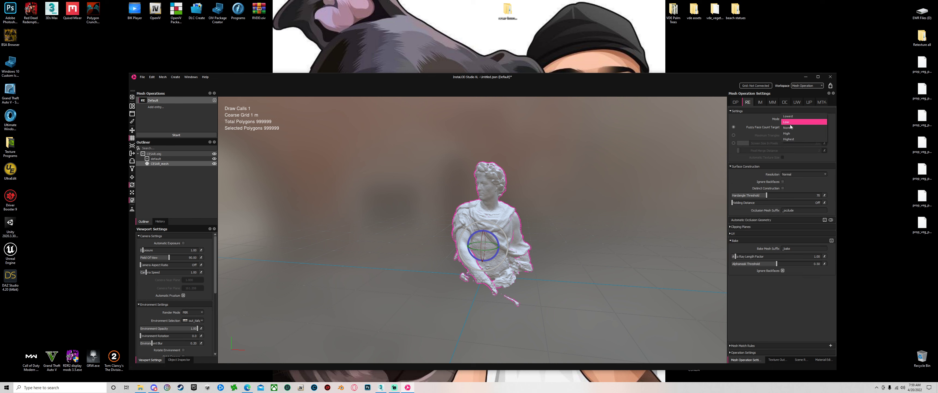
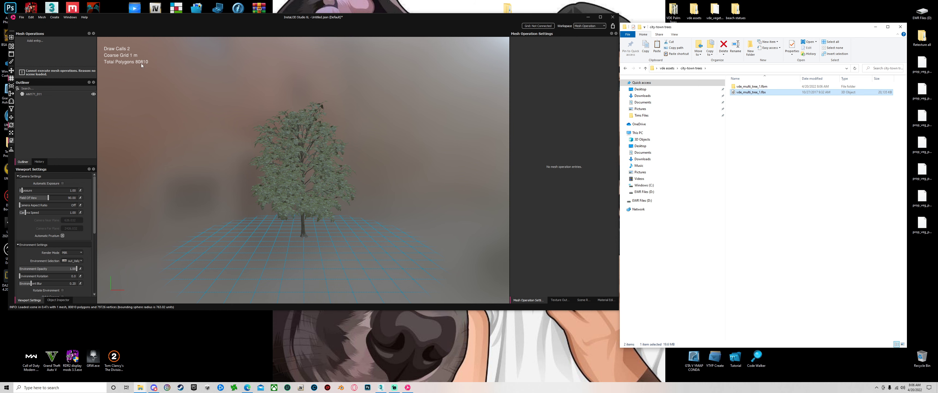
# Close the city-town trees folder window and maximize the InstaLOD Studio XL window
pyautogui.click(900, 27)
pyautogui.click(600, 17)
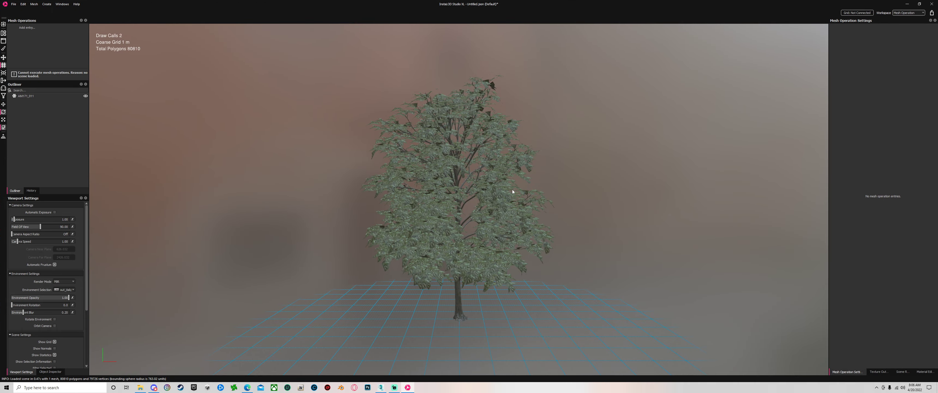
# Inspect the imported tree's leaves, branches and trunk up close and from a distance
pyautogui.scroll(5, 524, 182)
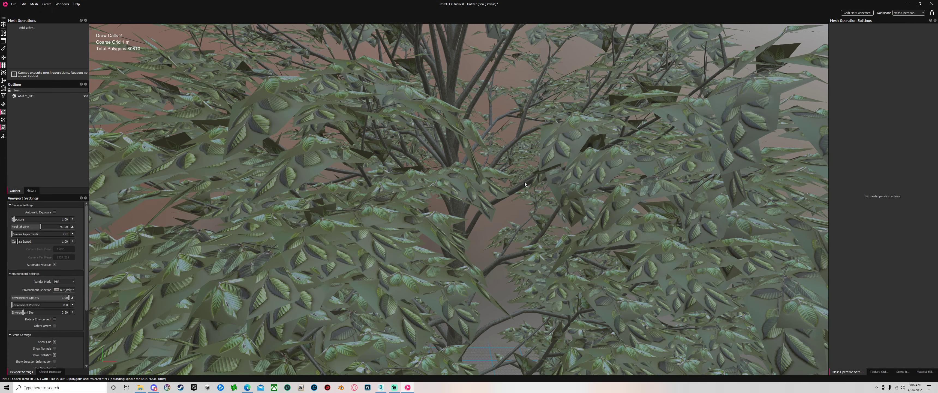
pyautogui.scroll(8, 524, 184)
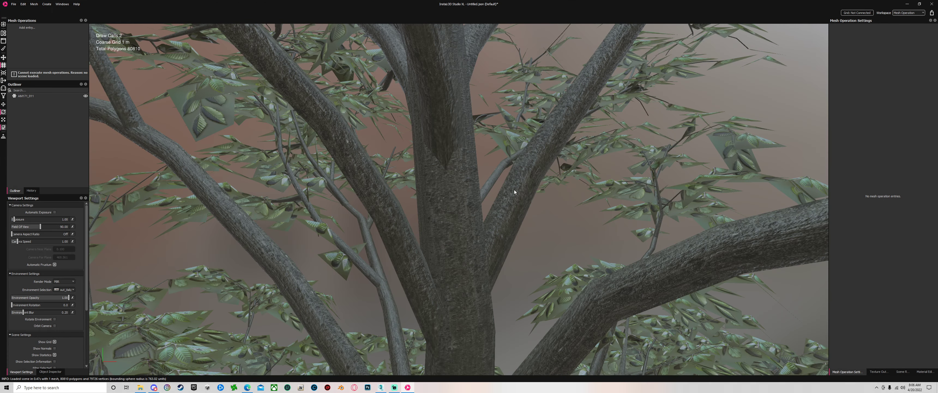
pyautogui.scroll(-5, 507, 190)
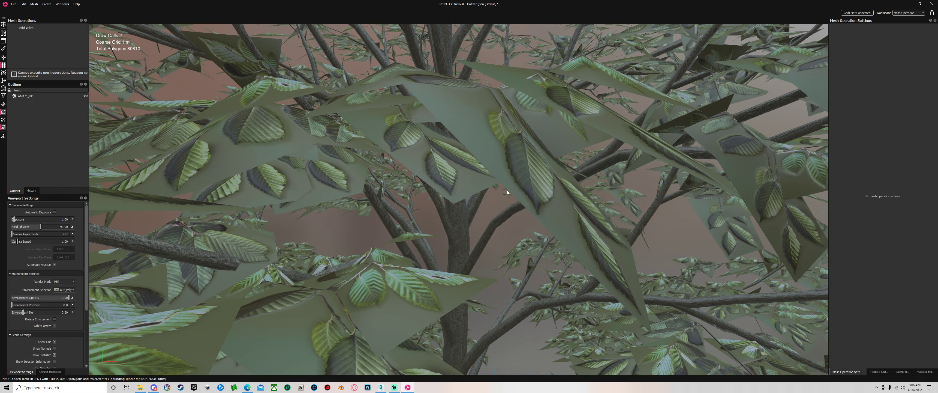
pyautogui.moveTo(507, 190); pyautogui.dragTo(537, 161, button='middle')
pyautogui.scroll(8, 537, 160)
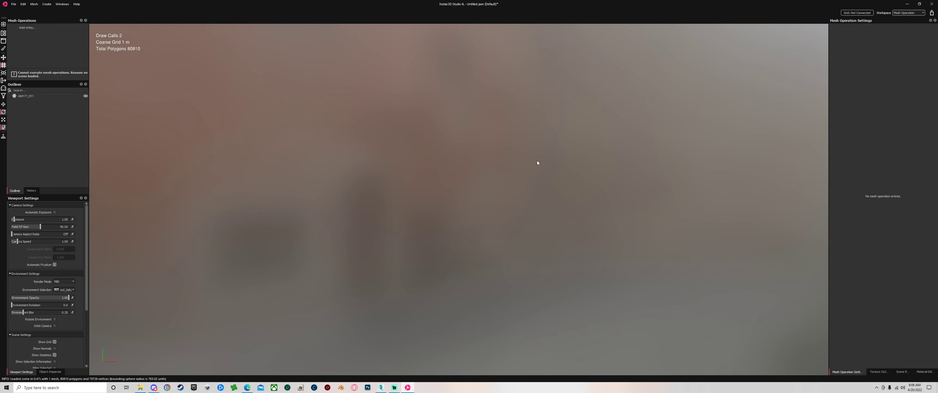
pyautogui.scroll(-5, 520, 168)
pyautogui.moveTo(574, 196)
pyautogui.mouseDown(button='middle')
pyautogui.moveTo(561, 184)
pyautogui.moveTo(563, 149)
pyautogui.moveTo(564, 197)
pyautogui.mouseUp(button='middle')
pyautogui.scroll(-8, 563, 197)
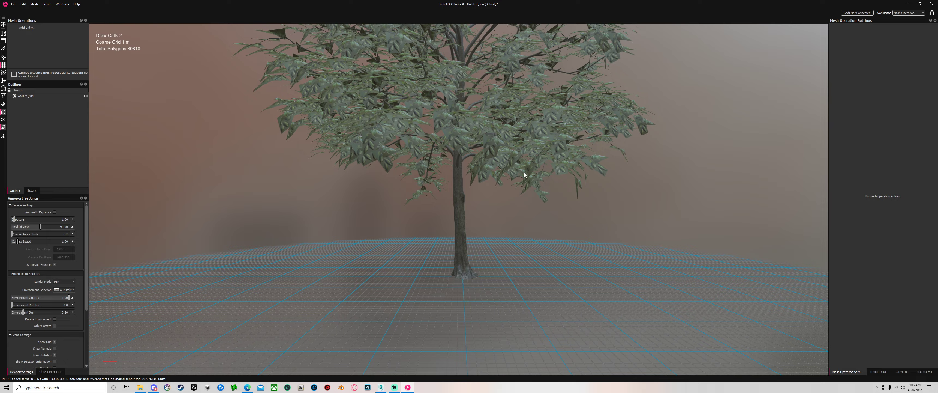
pyautogui.scroll(-4, 540, 182)
pyautogui.moveTo(524, 120); pyautogui.dragTo(543, 196, button='middle')
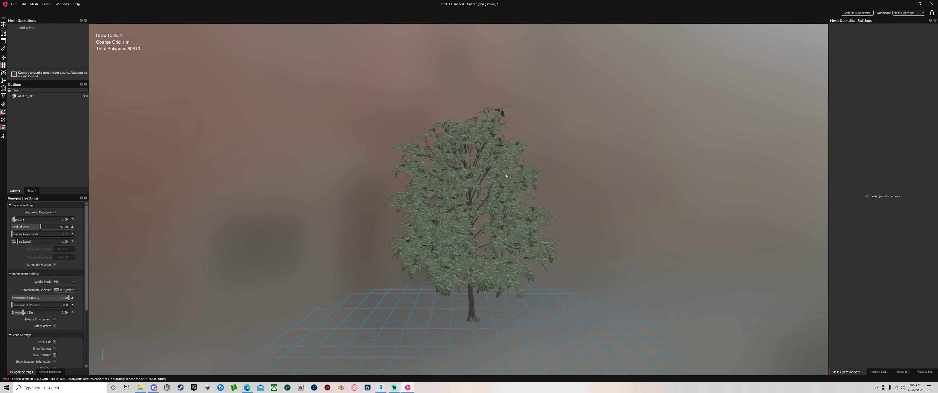
# Select the tree and create a new profile of type Mesh Operation, keeping the default profile name
pyautogui.click(505, 174)
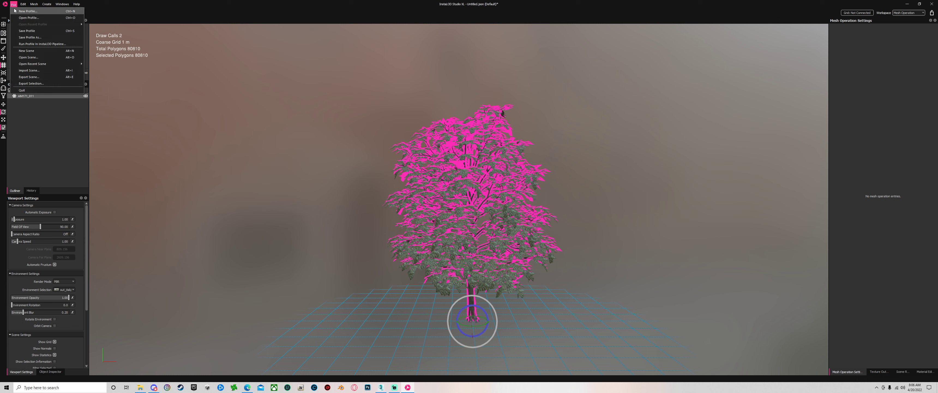
pyautogui.click(4, 25)
pyautogui.click(481, 199)
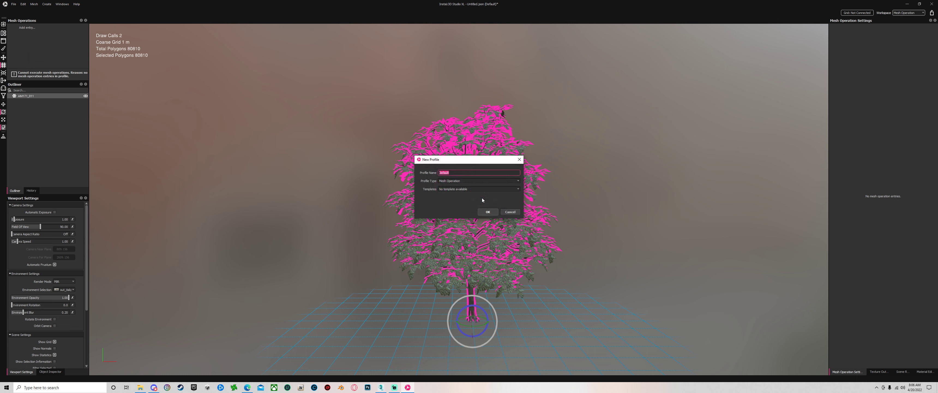
pyautogui.click(488, 211)
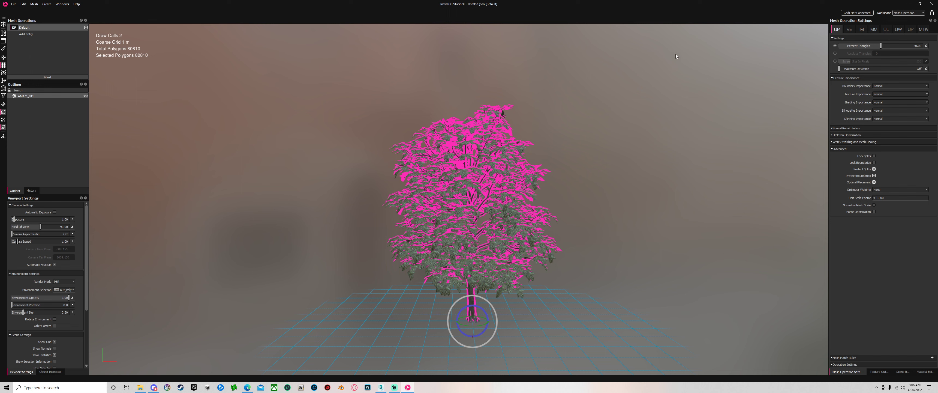
# Check the tree's polygon statistics with and without it selected, and examine its overall shape
pyautogui.click(246, 115)
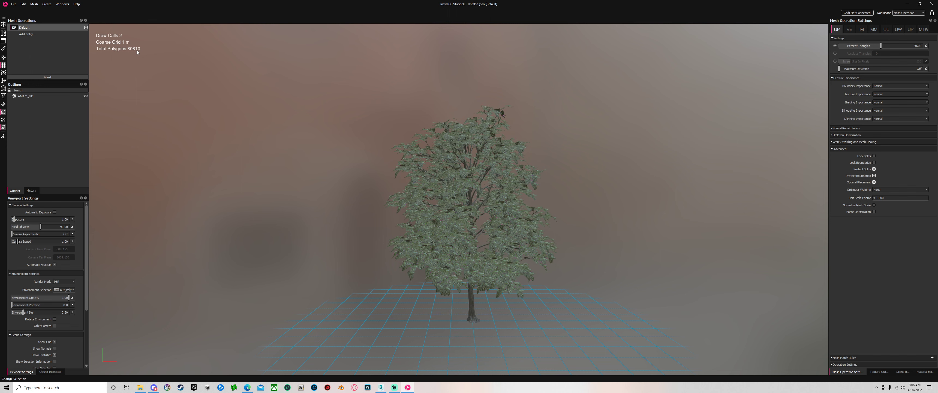
pyautogui.click(522, 204)
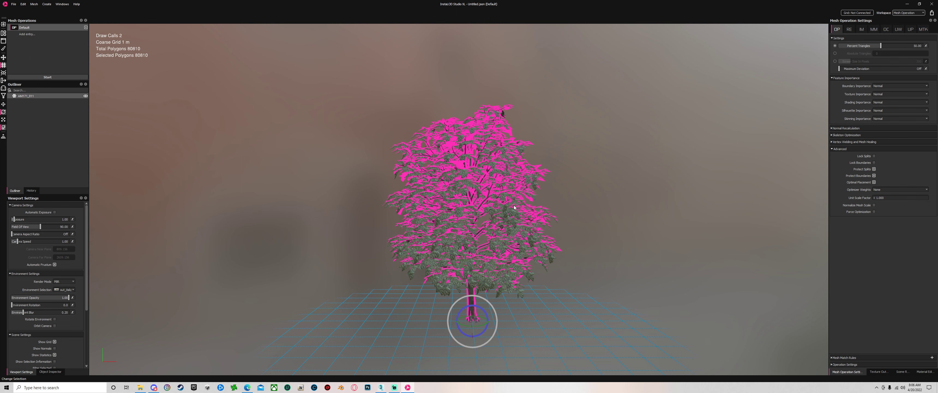
pyautogui.click(632, 198)
pyautogui.scroll(5, 581, 257)
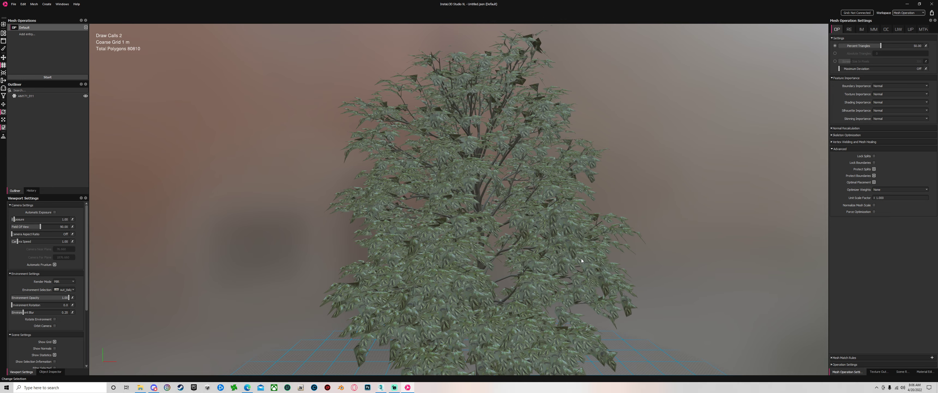
pyautogui.scroll(-3, 581, 258)
pyautogui.scroll(-1, 583, 255)
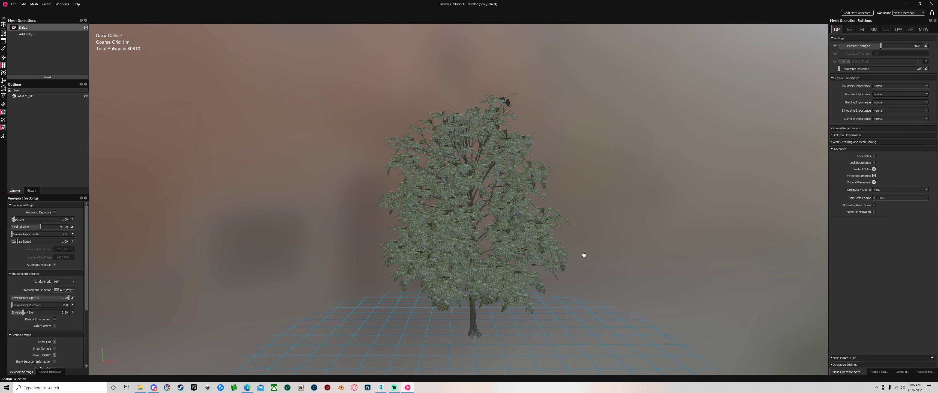
pyautogui.moveTo(584, 255); pyautogui.dragTo(570, 252, button='middle')
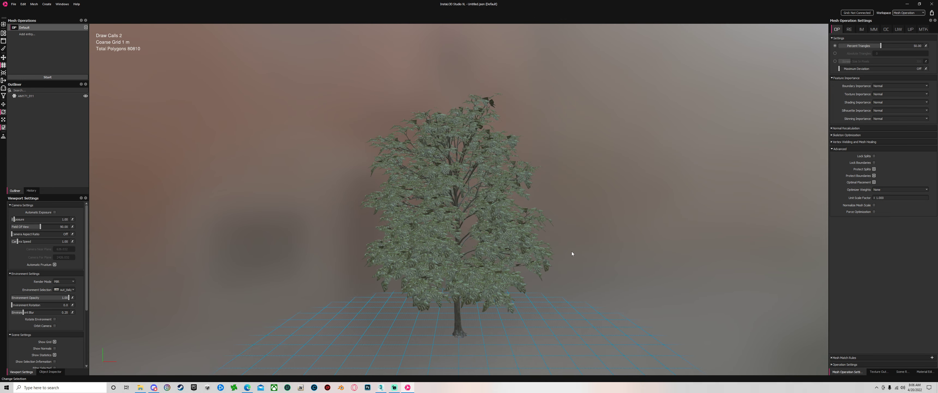
pyautogui.scroll(1, 570, 246)
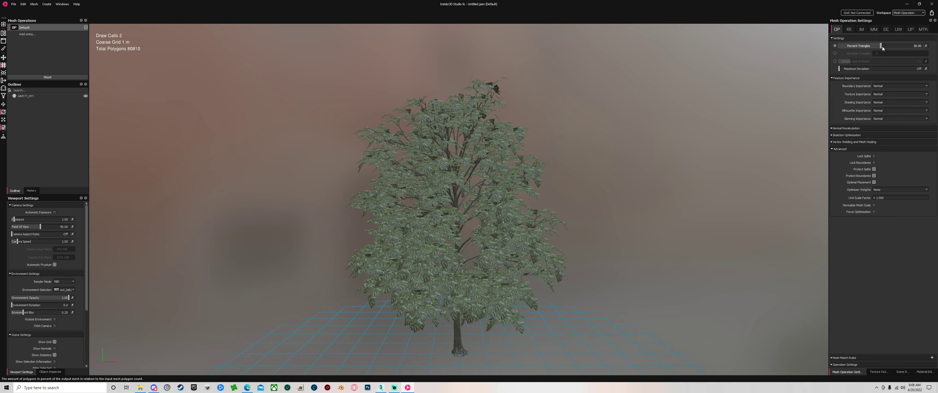
# Set the Optimize operation's target to 60000 absolute triangles and run it on the tree
pyautogui.click(835, 53)
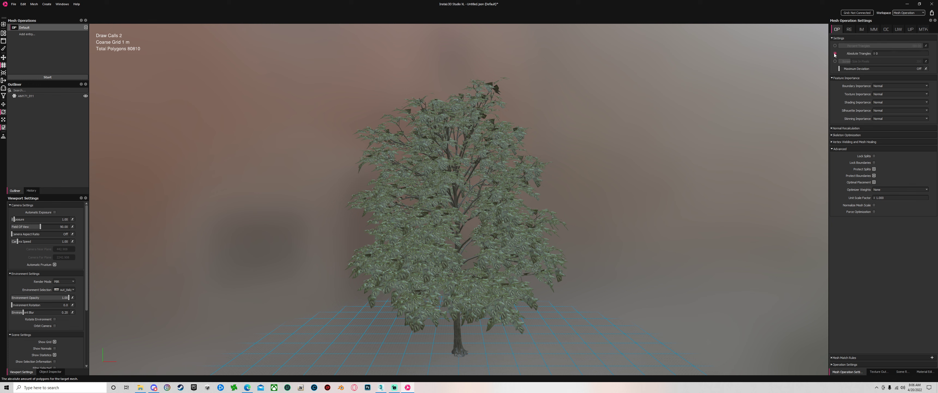
pyautogui.click(892, 54)
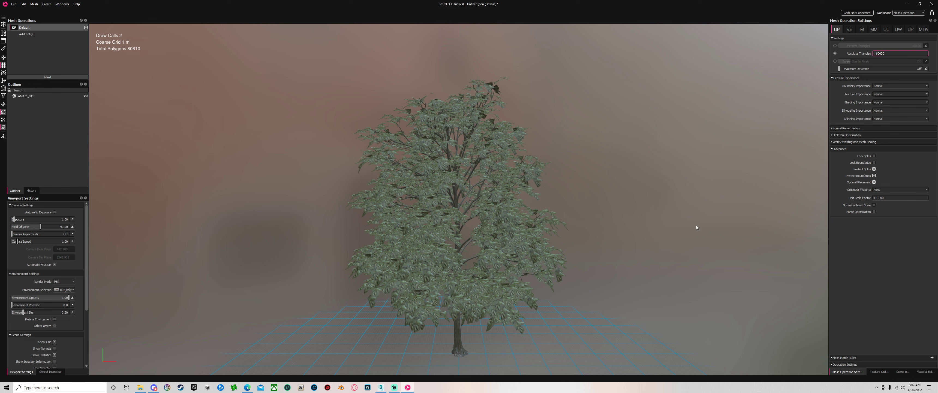
pyautogui.click(45, 76)
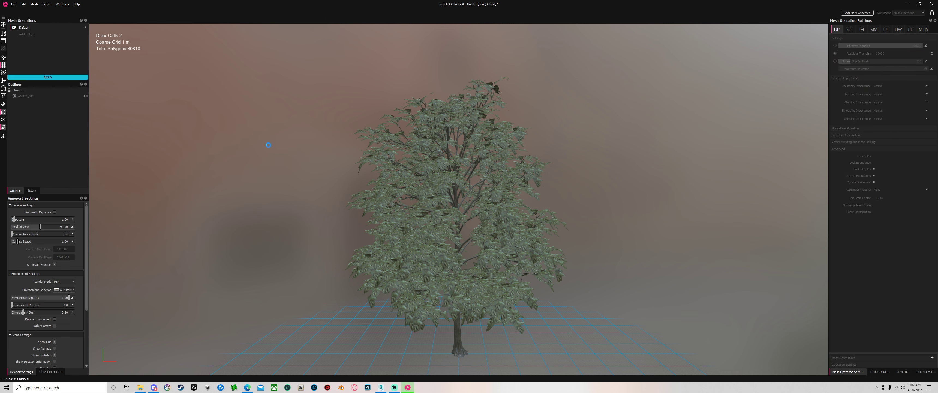
# Examine the optimized tree's foliage, branches and crown up close and as a whole, and check its polygon count
pyautogui.scroll(10, 466, 223)
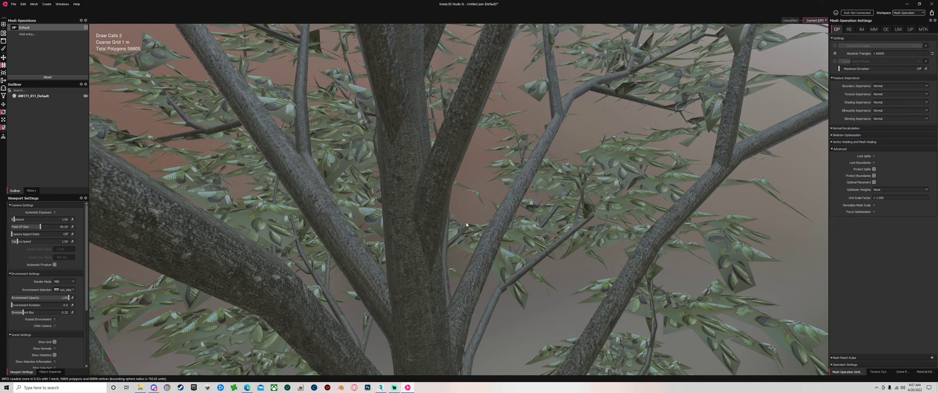
pyautogui.scroll(-10, 466, 222)
pyautogui.scroll(-5, 469, 240)
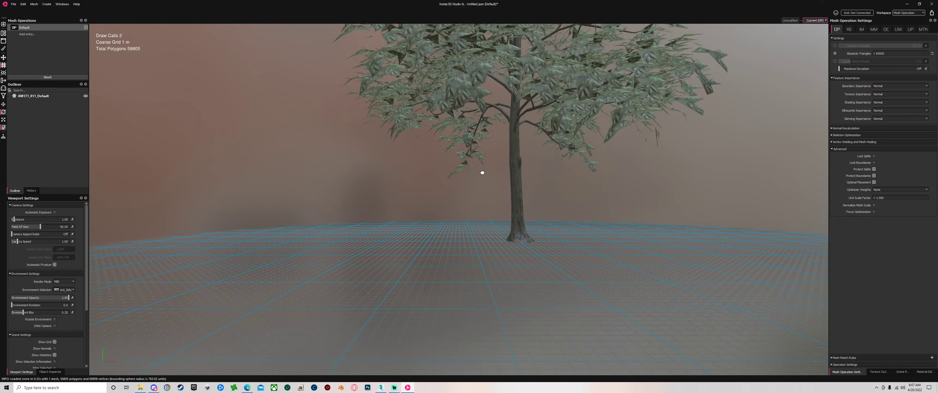
pyautogui.scroll(15, 477, 182)
pyautogui.scroll(-10, 500, 204)
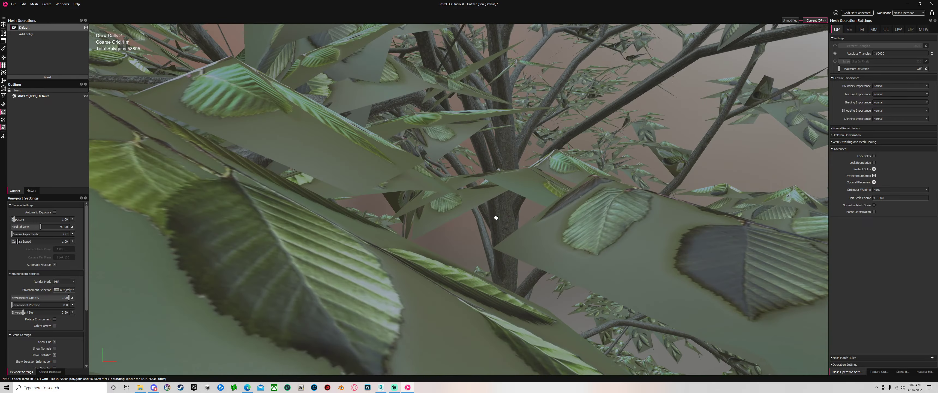
pyautogui.scroll(-10, 530, 240)
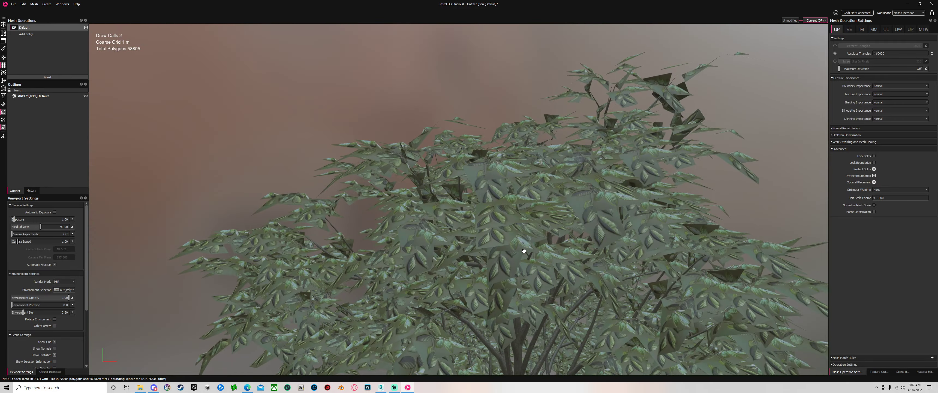
pyautogui.scroll(10, 556, 204)
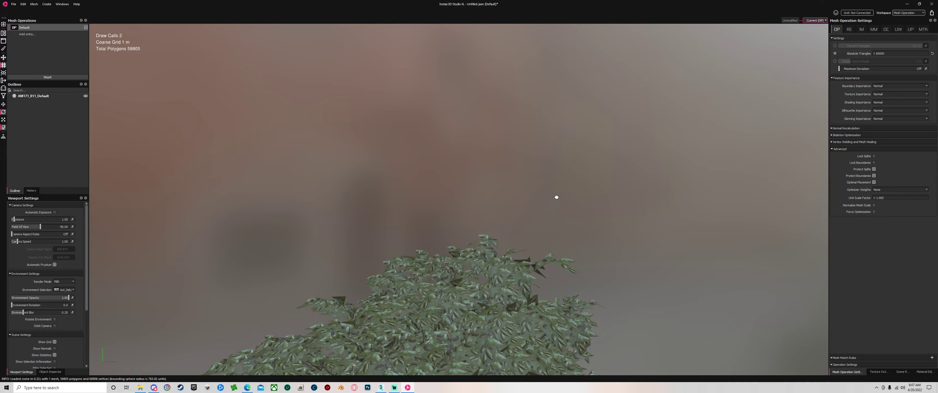
pyautogui.moveTo(564, 248)
pyautogui.mouseDown(button='middle')
pyautogui.moveTo(562, 239)
pyautogui.moveTo(575, 244)
pyautogui.mouseUp(button='middle')
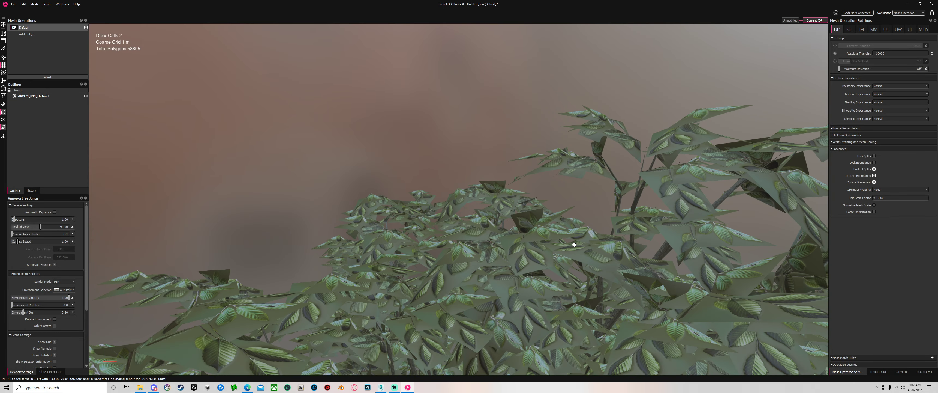
pyautogui.scroll(-10, 573, 244)
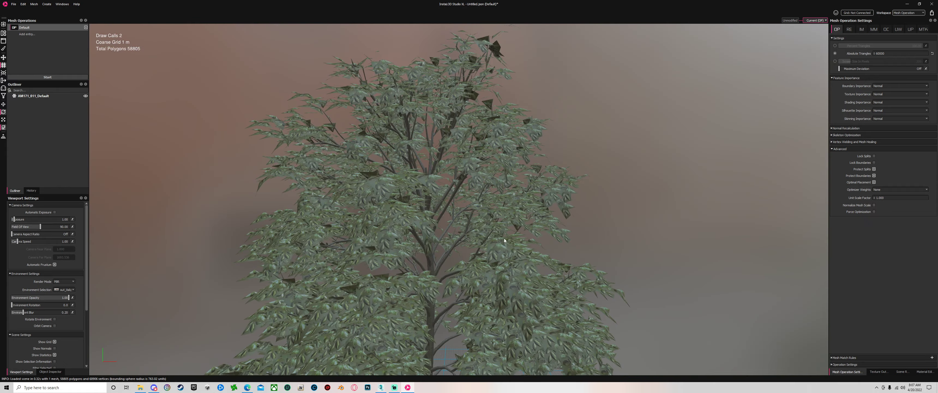
pyautogui.scroll(-8, 504, 240)
pyautogui.moveTo(495, 239); pyautogui.dragTo(530, 235, button='middle')
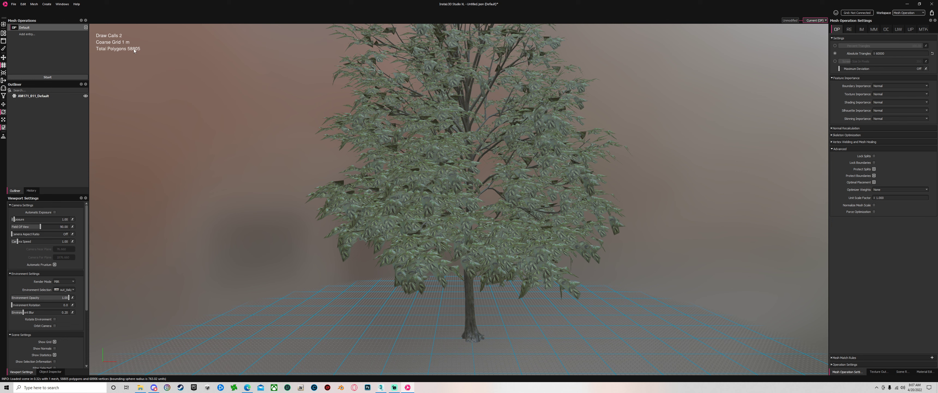
# Add two more mesh operation entries to the profile, named lod1 and lod2
pyautogui.click(32, 35)
pyautogui.write('lod1')
pyautogui.press('Return')
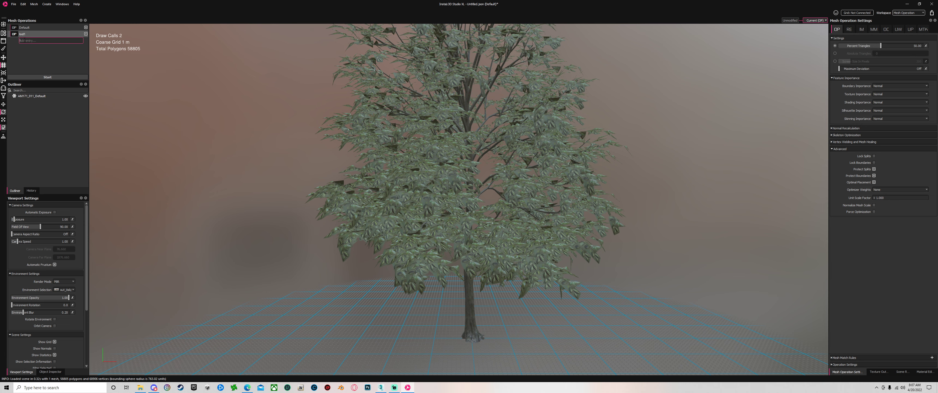
pyautogui.click(24, 40)
pyautogui.write('lod2')
pyautogui.press('Return')
# Rename the Default mesh operation entry to lod0 and switch its reduction target to Percent Triangles at 100
pyautogui.doubleClick(24, 27)
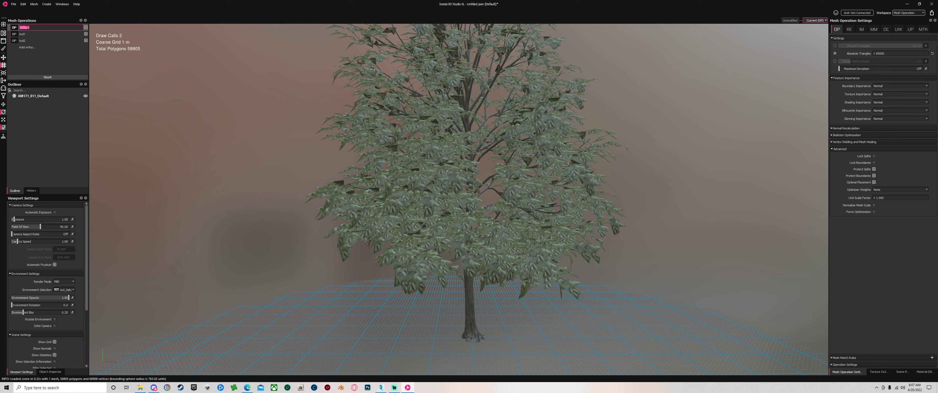
pyautogui.write('lod0')
pyautogui.press('Return')
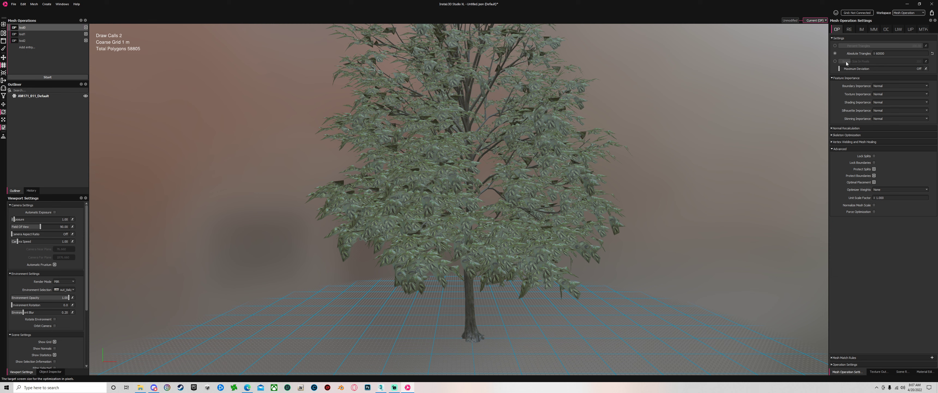
pyautogui.click(835, 46)
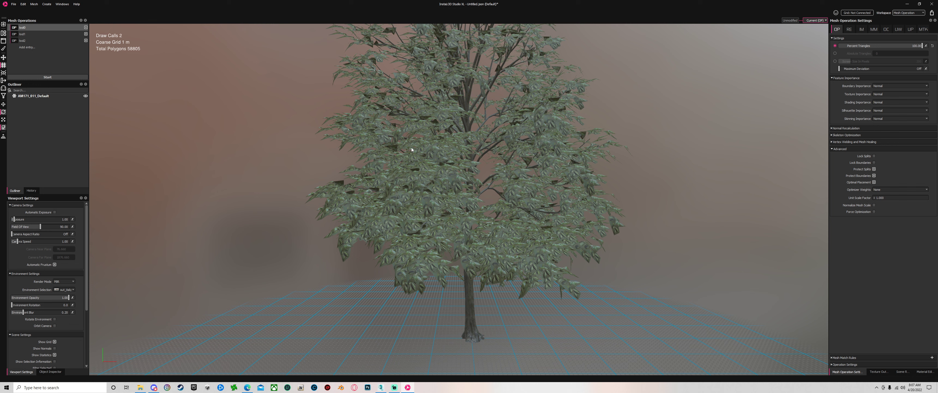
# Review the lod1 operation's reduction target and set Percent Triangles for the lod2 operation to 15
pyautogui.click(40, 34)
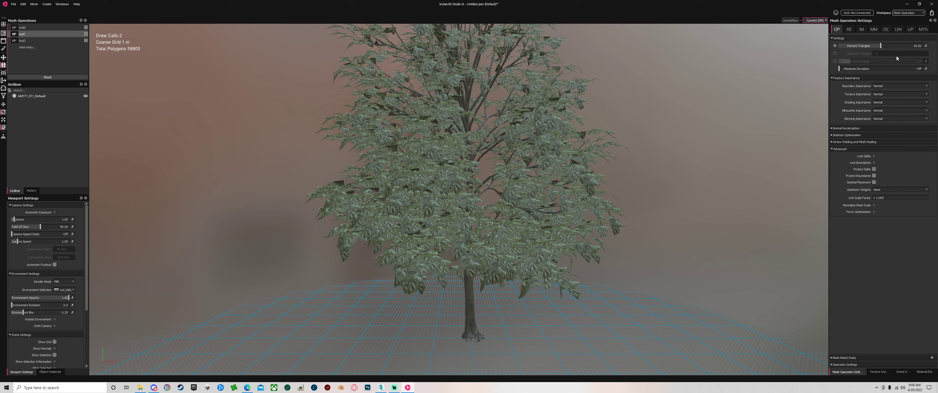
pyautogui.click(35, 40)
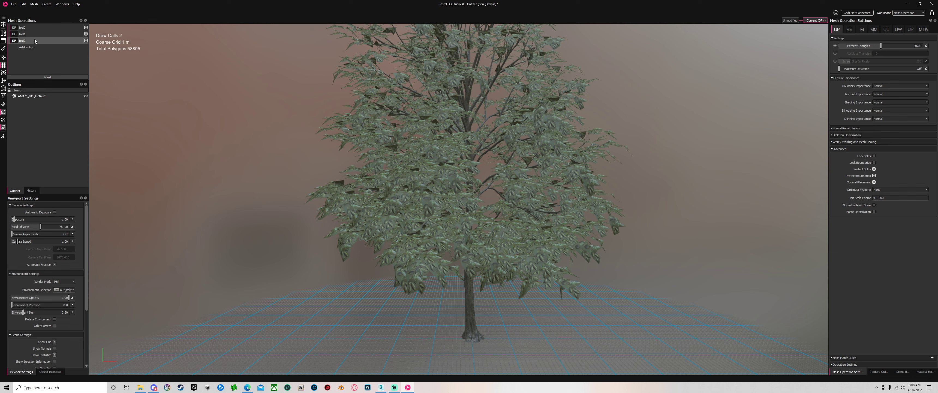
pyautogui.moveTo(881, 45); pyautogui.dragTo(919, 49)
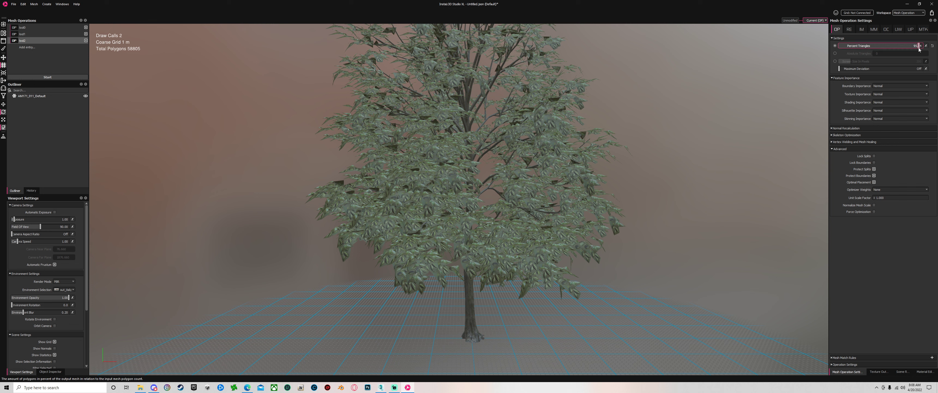
pyautogui.click(925, 45)
pyautogui.write('15.00')
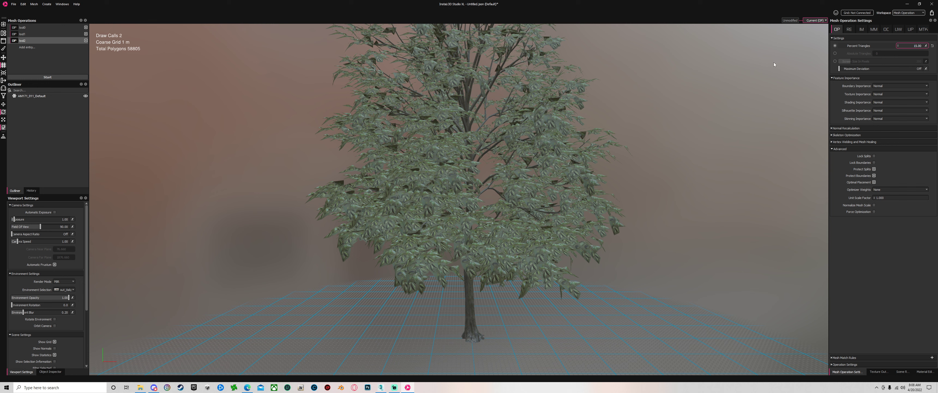
pyautogui.click(668, 63)
# Run the lod0, lod1 and lod2 operations on the tree using the already processed mesh data
pyautogui.click(21, 27)
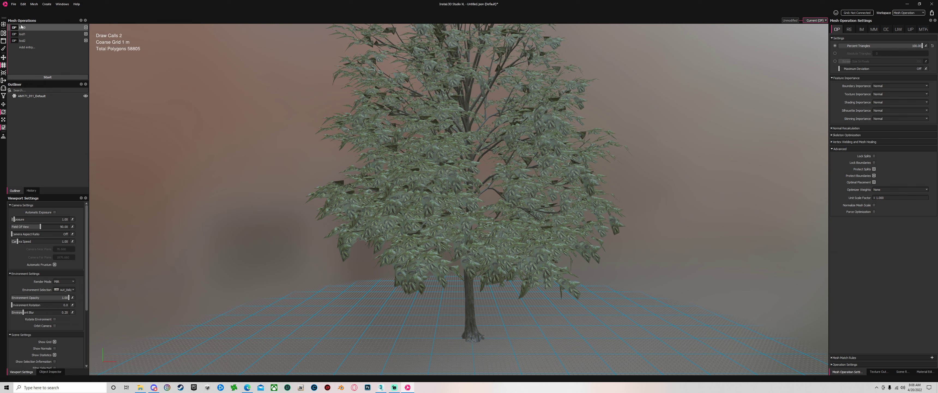
pyautogui.click(40, 77)
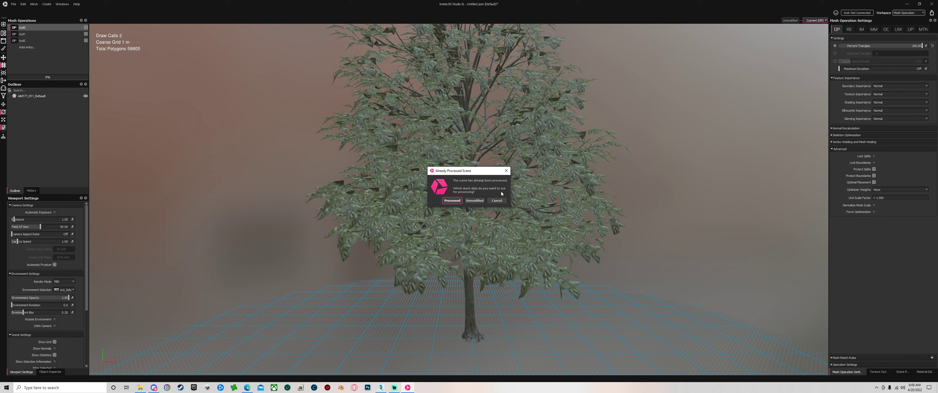
pyautogui.click(454, 202)
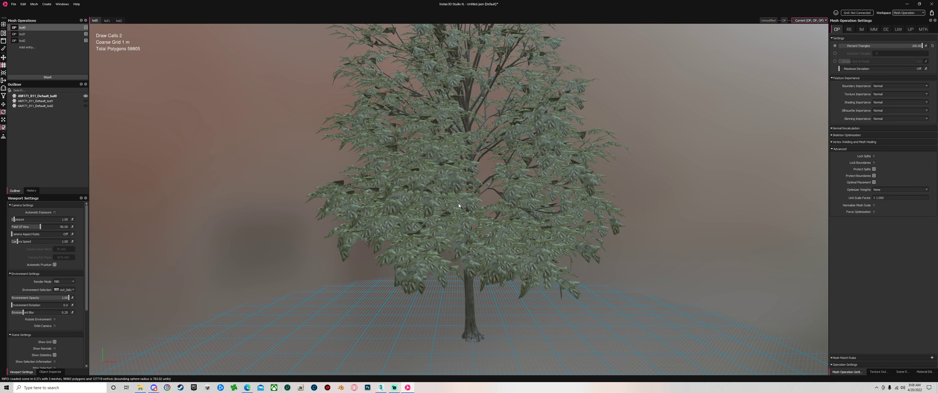
# Display the generated lod0, lod1 and lod2 trees one after another and compare their shape and polygon counts
pyautogui.click(73, 101)
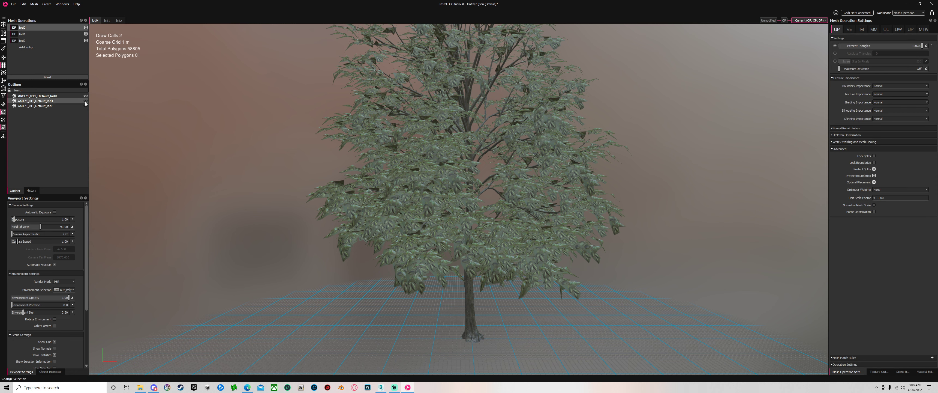
pyautogui.click(85, 101)
pyautogui.click(86, 106)
pyautogui.click(95, 20)
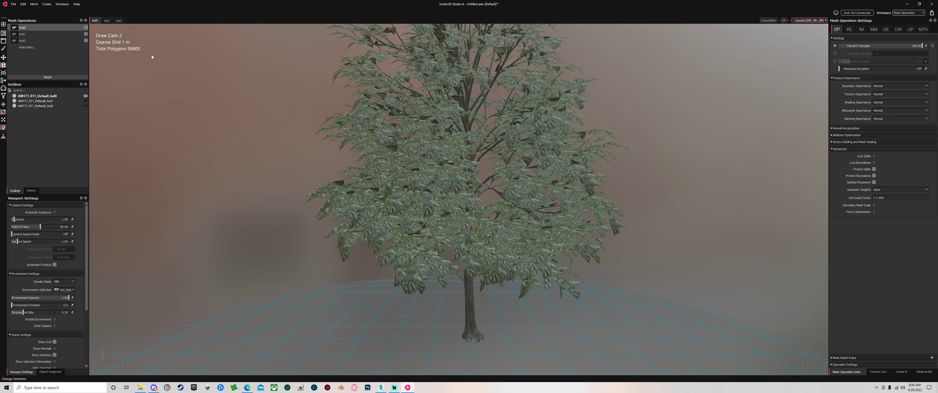
pyautogui.moveTo(413, 158); pyautogui.dragTo(410, 181, button='middle')
pyautogui.scroll(-2, 411, 191)
pyautogui.click(107, 20)
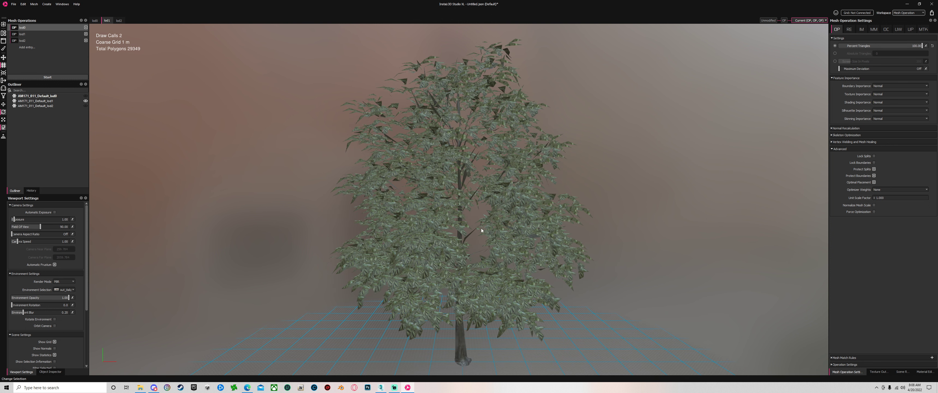
pyautogui.click(118, 20)
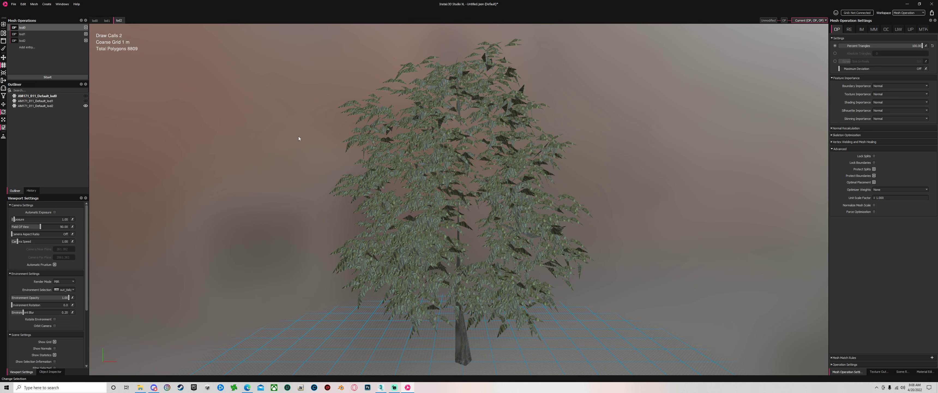
# Examine the lod2 tree's leaves, branches and overall silhouette from near and far
pyautogui.scroll(6, 507, 247)
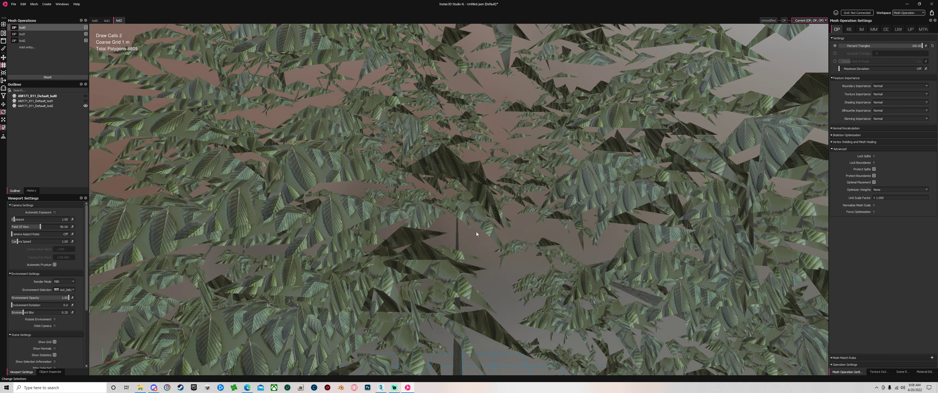
pyautogui.scroll(-4, 476, 232)
pyautogui.scroll(-3, 477, 231)
pyautogui.moveTo(475, 232); pyautogui.dragTo(475, 254, button='middle')
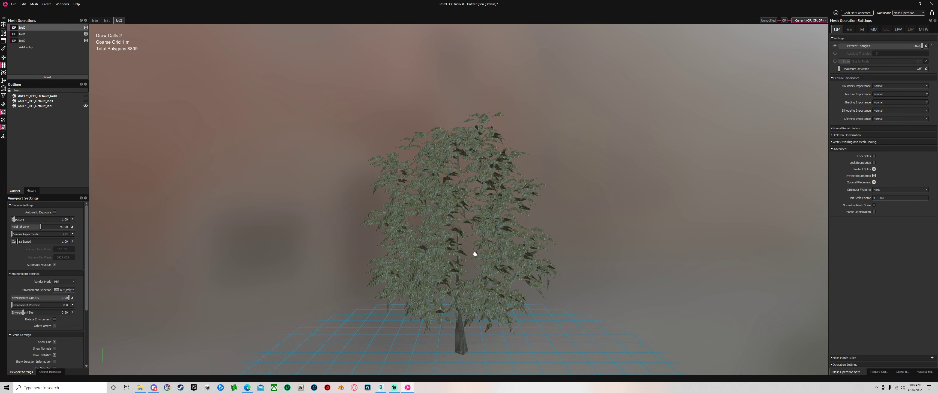
pyautogui.moveTo(549, 226); pyautogui.dragTo(530, 231, button='middle')
pyautogui.scroll(3, 445, 182)
pyautogui.scroll(-2, 447, 181)
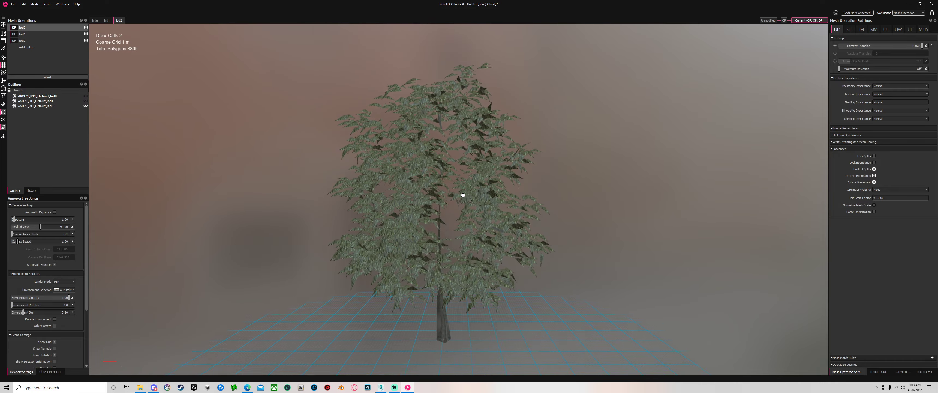
pyautogui.scroll(5, 379, 224)
pyautogui.scroll(2, 379, 224)
pyautogui.moveTo(481, 223)
pyautogui.mouseDown(button='middle')
pyautogui.moveTo(459, 173)
pyautogui.moveTo(484, 160)
pyautogui.moveTo(484, 222)
pyautogui.mouseUp(button='middle')
pyautogui.scroll(-8, 484, 222)
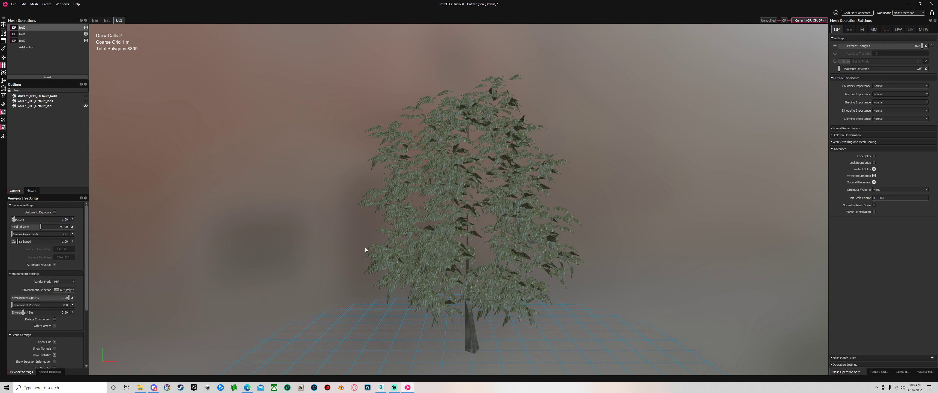
# Compare the lod1 tree with the lod0 tree, viewing each up close and from a distance
pyautogui.click(107, 21)
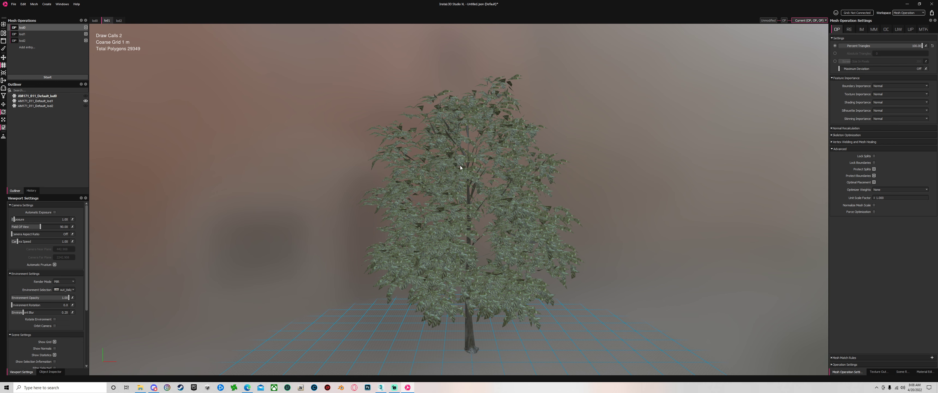
pyautogui.scroll(3, 465, 238)
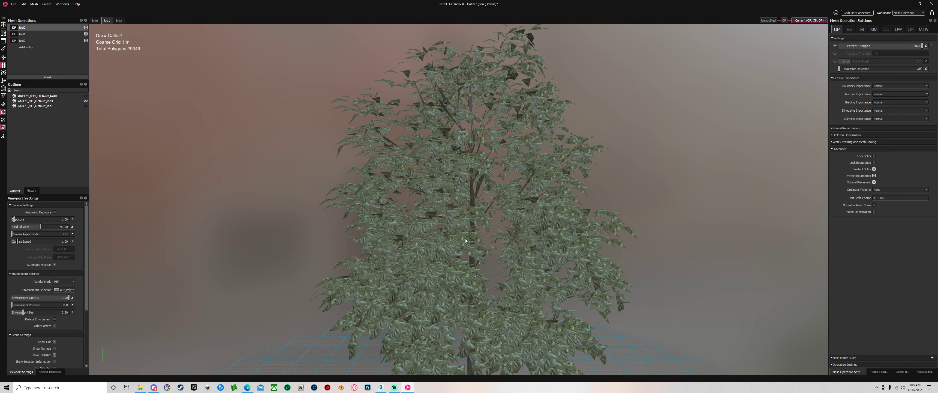
pyautogui.scroll(-5, 465, 238)
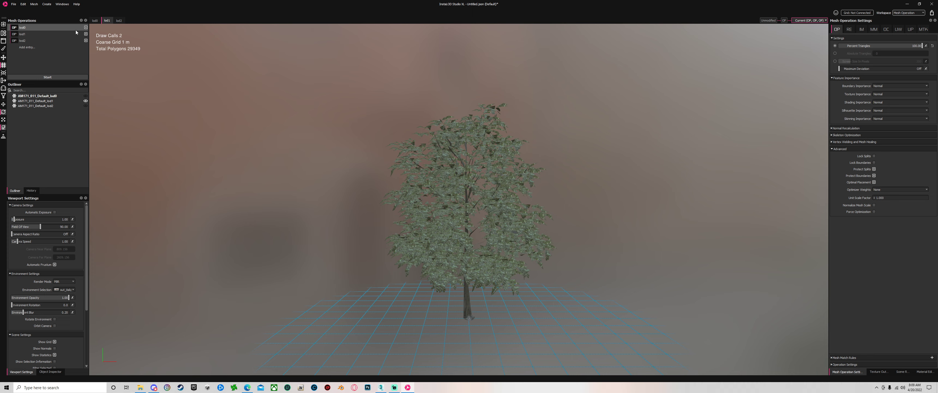
pyautogui.click(94, 20)
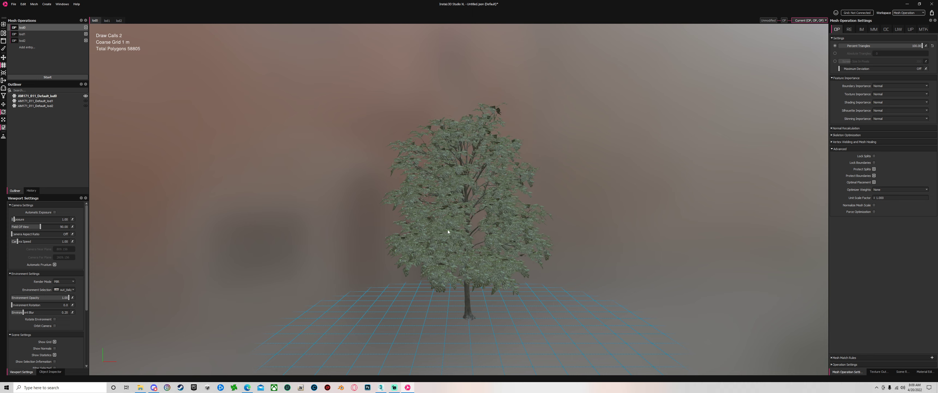
pyautogui.scroll(5, 535, 216)
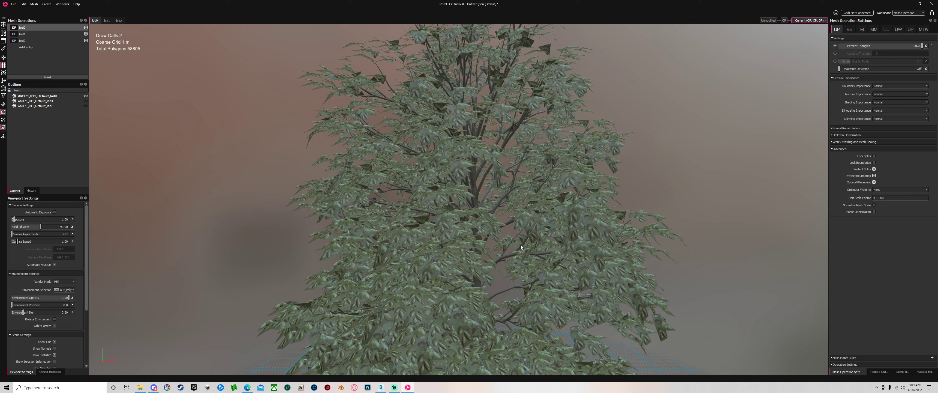
pyautogui.scroll(-5, 486, 259)
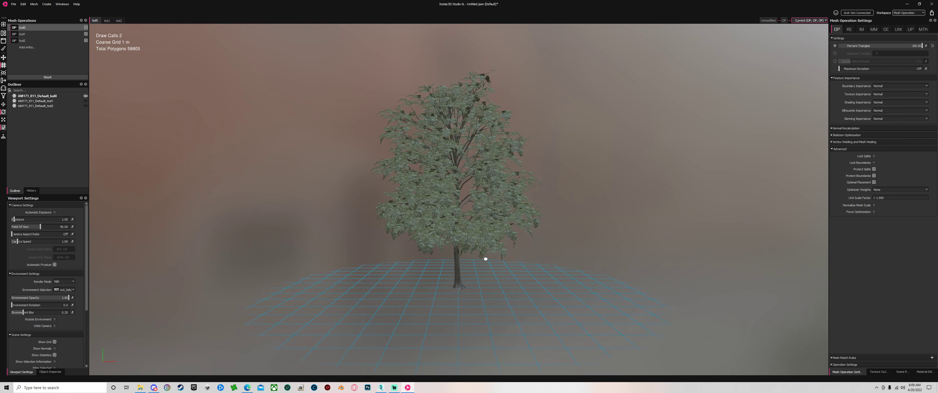
pyautogui.moveTo(486, 259); pyautogui.dragTo(488, 281, button='middle')
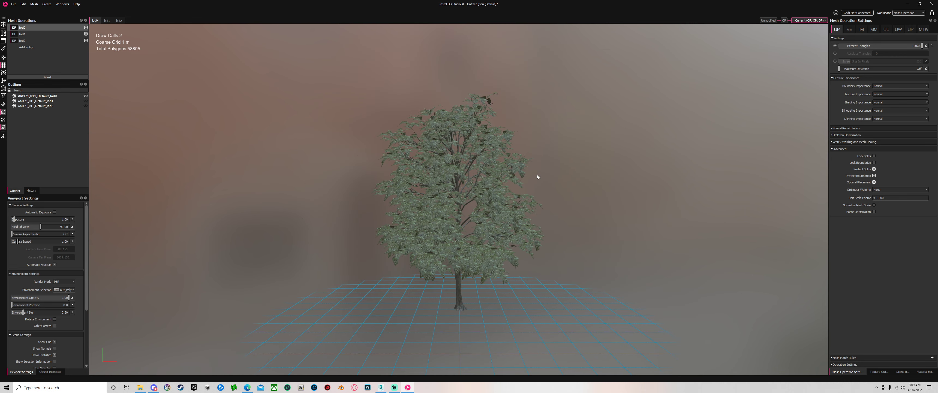
# Select the lod0 tree in the viewport to inspect its highlighted mesh, and clear the selection again
pyautogui.click(454, 169)
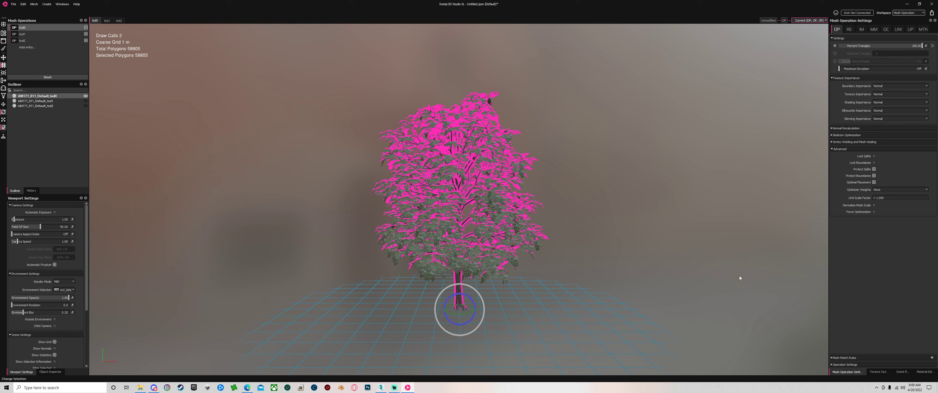
pyautogui.click(585, 234)
pyautogui.click(455, 169)
pyautogui.click(700, 262)
pyautogui.click(441, 246)
pyautogui.scroll(10, 570, 153)
pyautogui.scroll(-10, 500, 222)
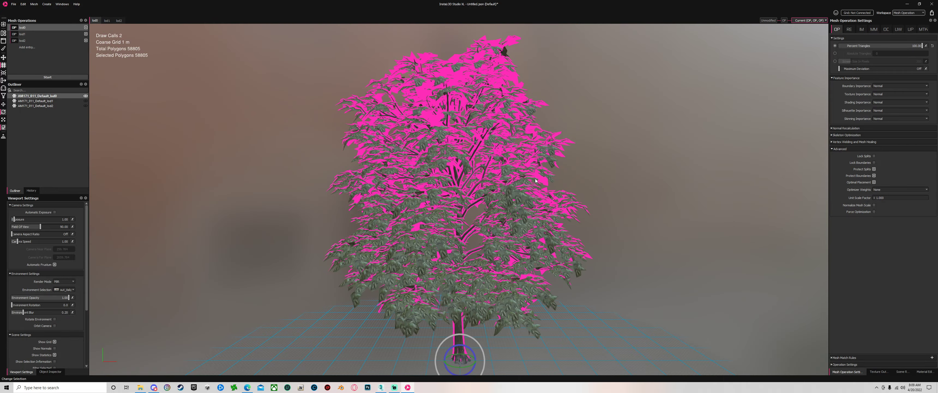
pyautogui.scroll(3, 665, 202)
pyautogui.click(666, 202)
# Examine the lod0 tree from several sides, checking the foliage, trunk and crown up close and as a whole
pyautogui.moveTo(573, 327); pyautogui.dragTo(584, 218, button='middle')
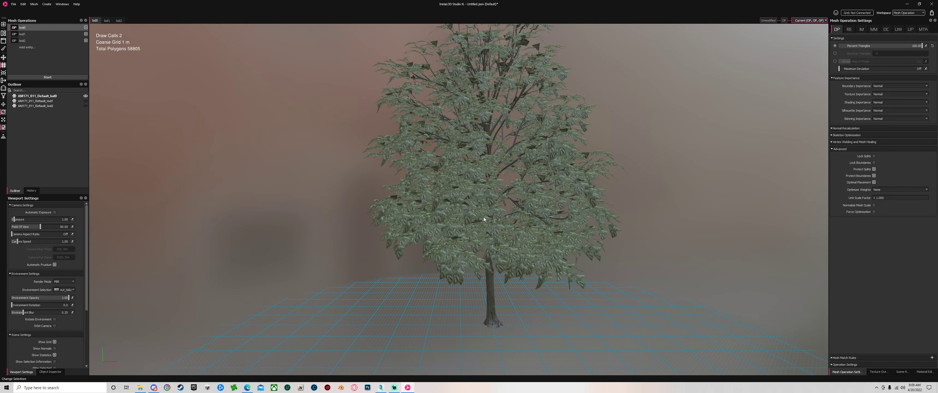
pyautogui.moveTo(483, 218); pyautogui.dragTo(498, 237)
pyautogui.moveTo(610, 216); pyautogui.dragTo(582, 223)
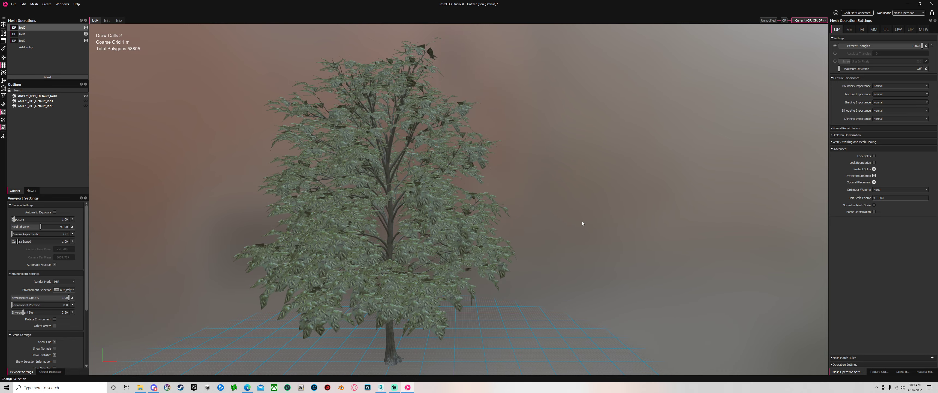
pyautogui.moveTo(522, 211); pyautogui.dragTo(609, 196)
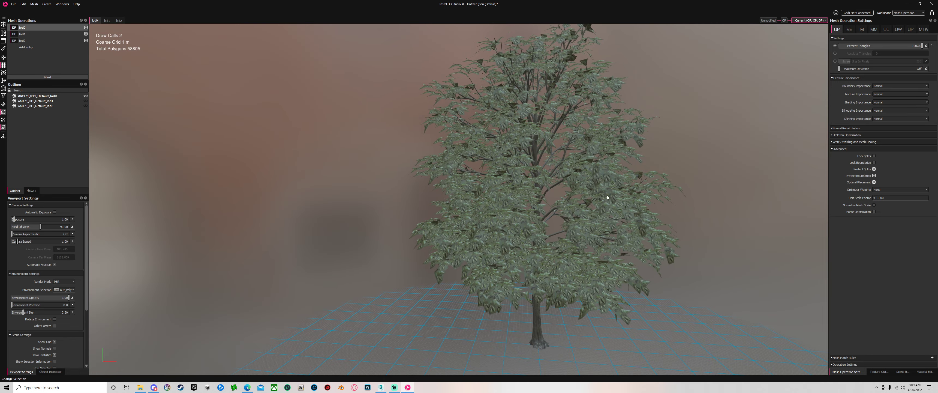
pyautogui.moveTo(609, 196); pyautogui.dragTo(535, 214, button='middle')
pyautogui.scroll(6, 550, 241)
pyautogui.scroll(-10, 549, 241)
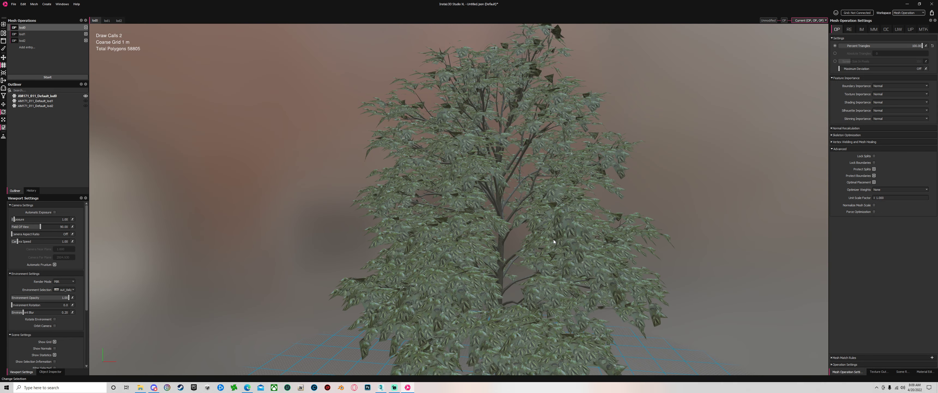
pyautogui.moveTo(552, 238); pyautogui.dragTo(552, 211, button='middle')
pyautogui.moveTo(618, 207); pyautogui.dragTo(581, 219)
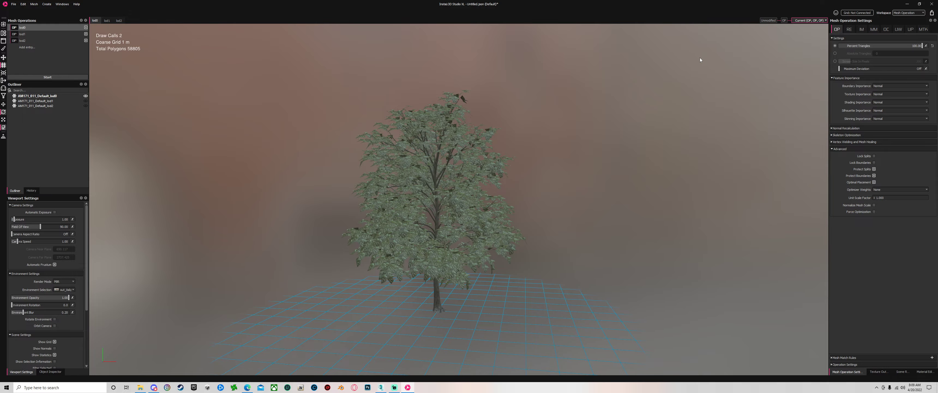
pyautogui.scroll(10, 459, 207)
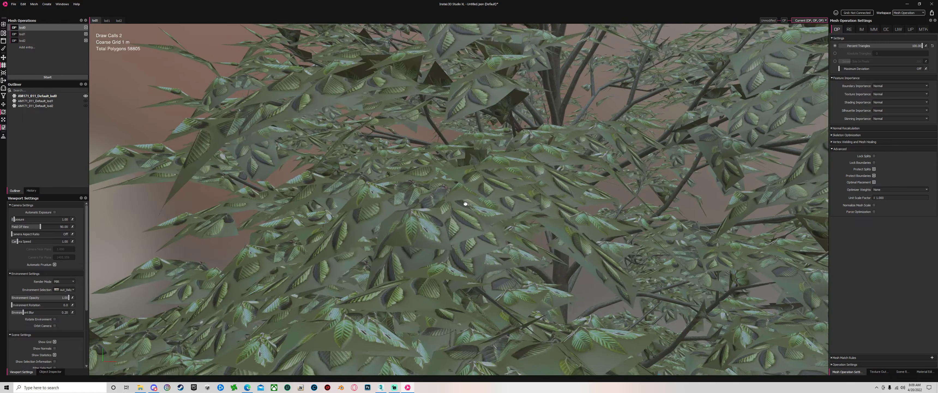
pyautogui.scroll(-15, 465, 203)
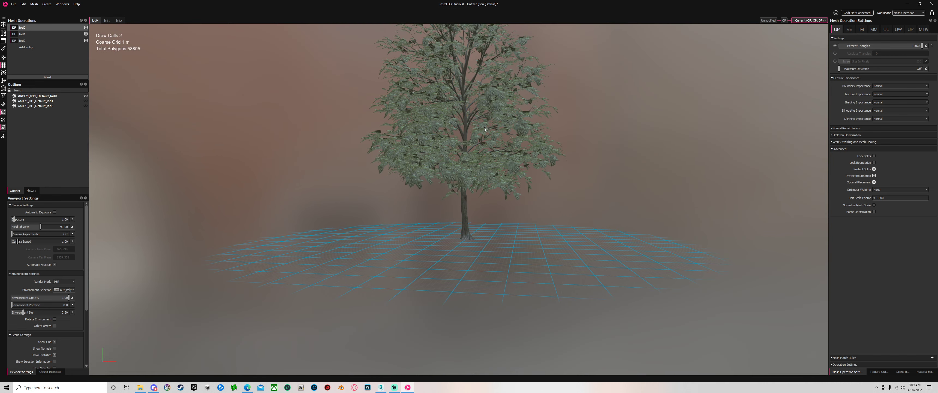
pyautogui.scroll(8, 481, 178)
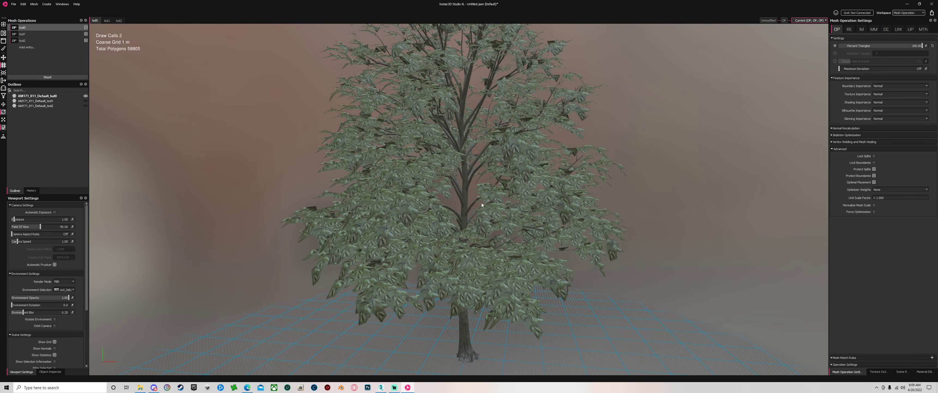
pyautogui.scroll(-10, 481, 202)
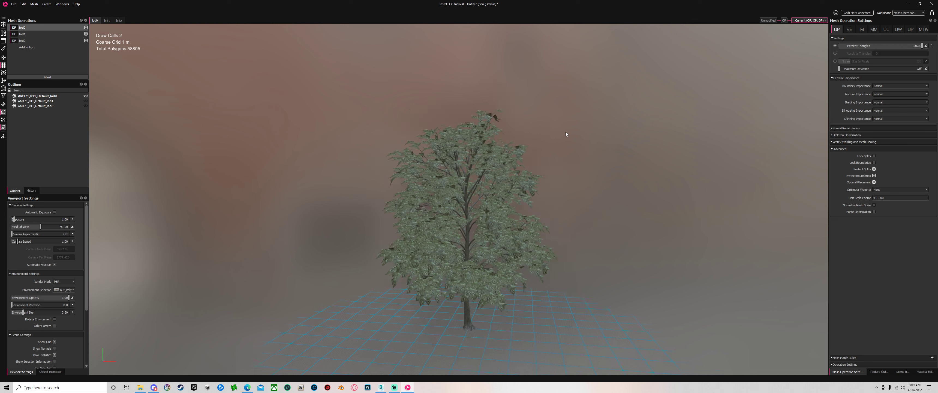
pyautogui.moveTo(566, 134); pyautogui.dragTo(520, 167)
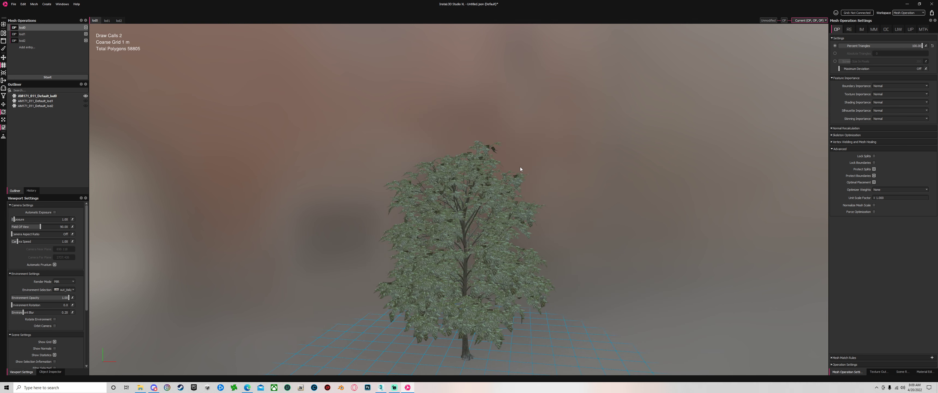
pyautogui.scroll(8, 520, 166)
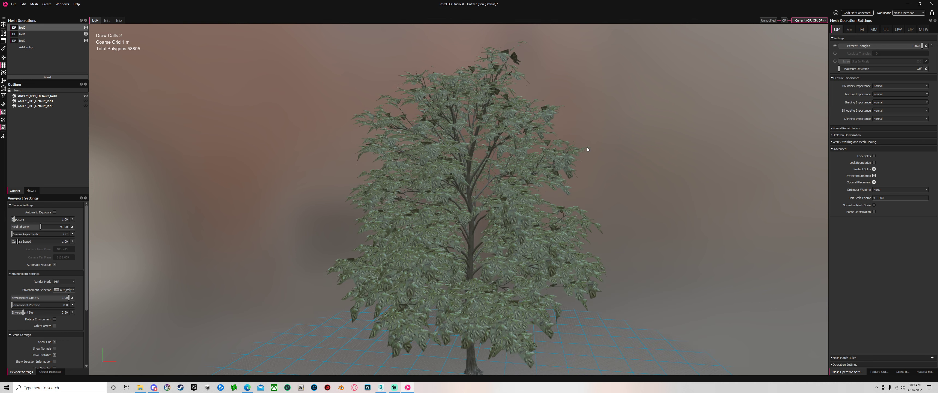
# Switch to 3ds Max and dock the floating InstaLOD window alongside the Command Panel
pyautogui.scroll(-5, 587, 148)
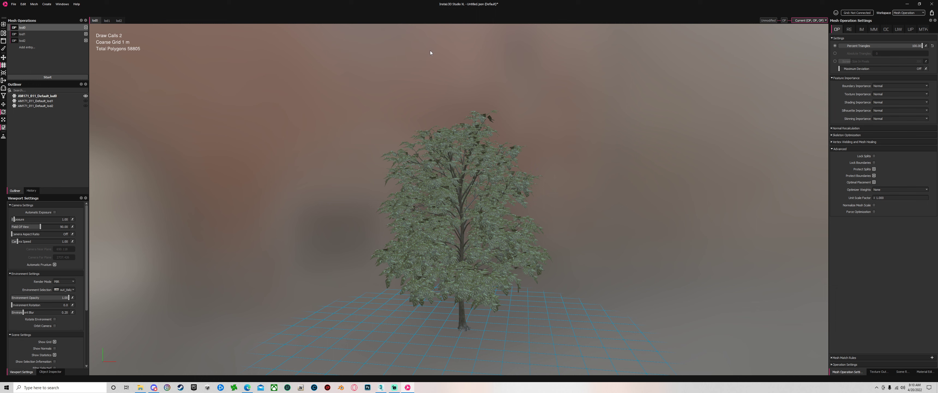
pyautogui.click(380, 387)
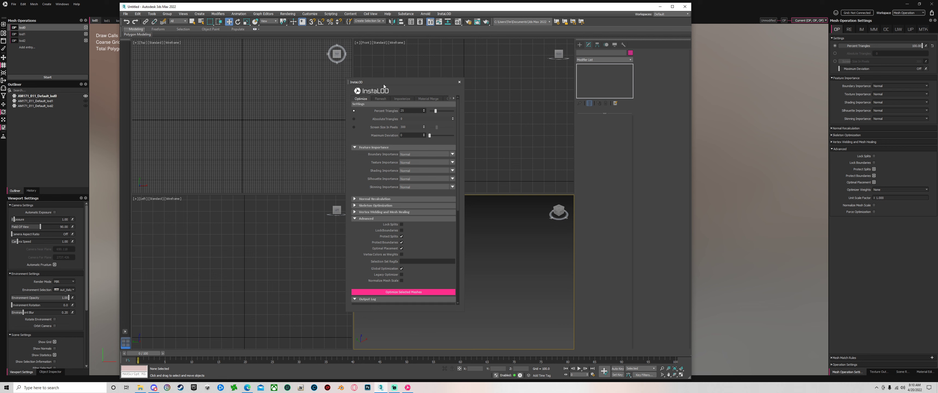
pyautogui.moveTo(384, 85); pyautogui.dragTo(523, 107)
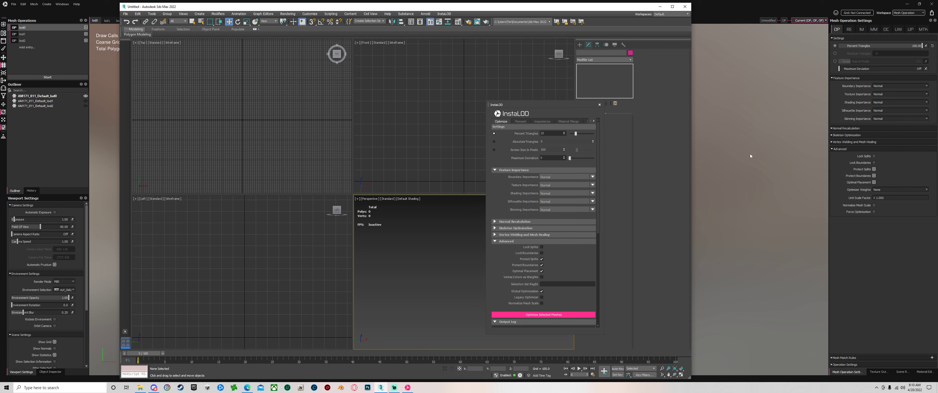
pyautogui.moveTo(527, 101); pyautogui.dragTo(621, 101)
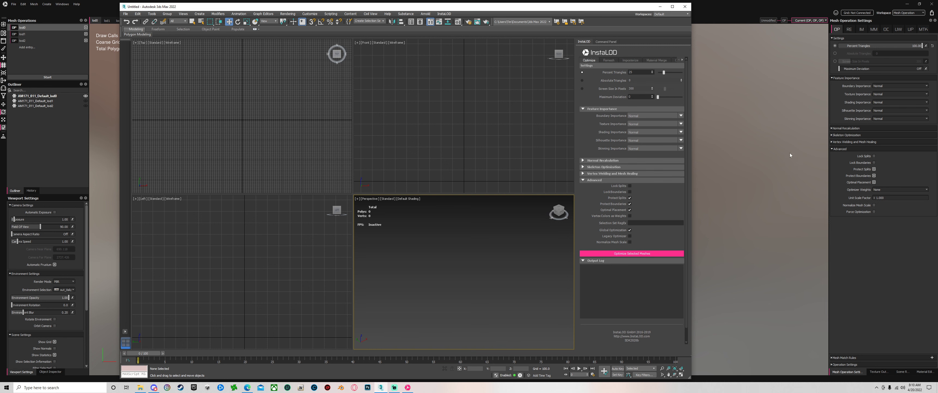
# Review the InstaLOD plugin's Remesh, Imposterize and Material Merge settings, and return to the Optimize settings
pyautogui.click(605, 41)
pyautogui.click(584, 41)
pyautogui.click(606, 60)
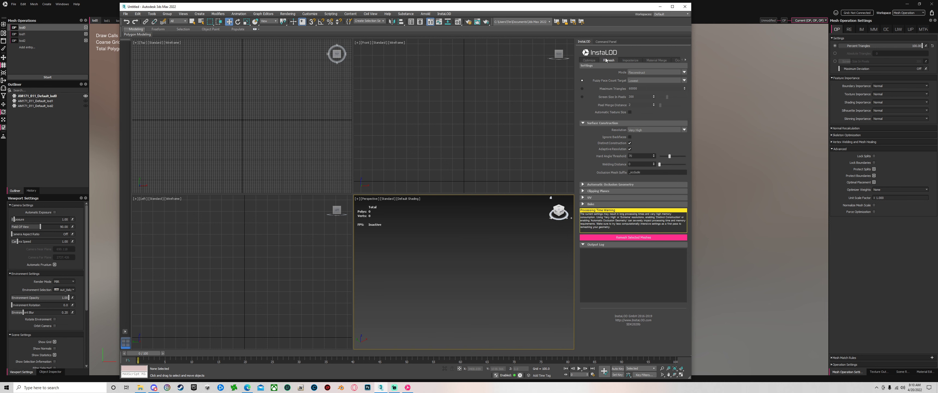
pyautogui.click(633, 61)
pyautogui.click(657, 62)
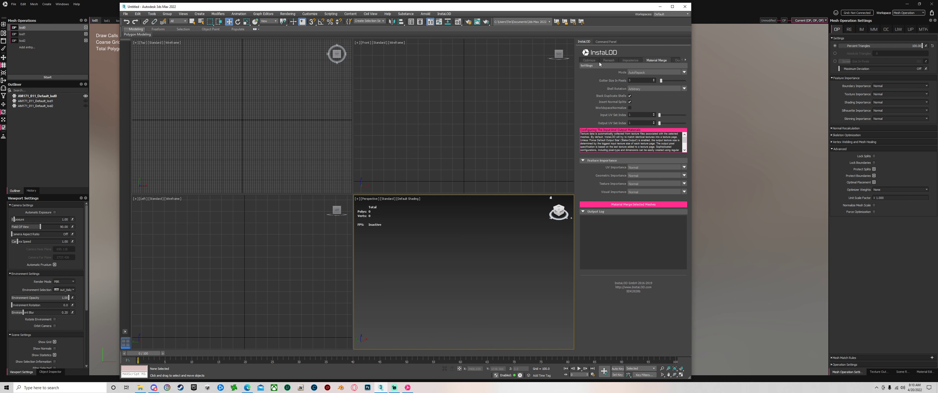
pyautogui.click(590, 60)
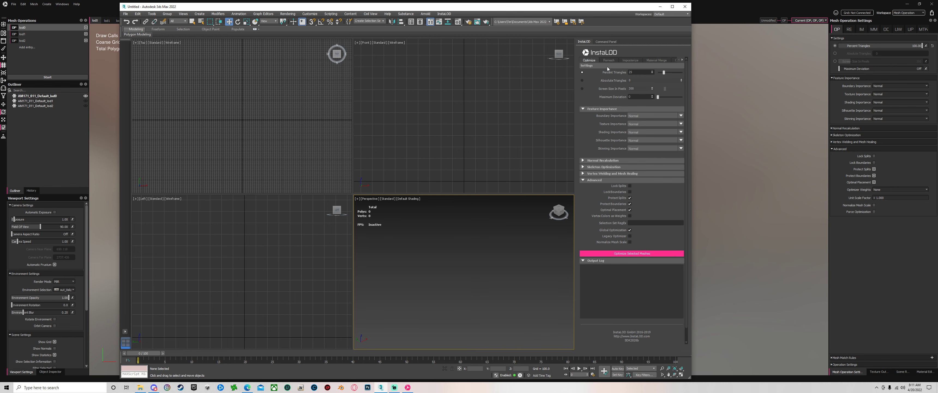
# Switch back to InstaLOD Studio XL and examine the whole lod0 tree at varying distances
pyautogui.click(704, 93)
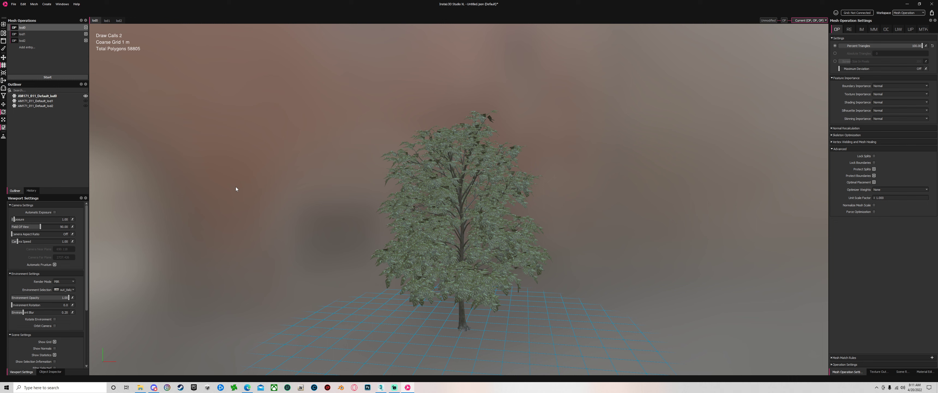
pyautogui.scroll(-2, 235, 187)
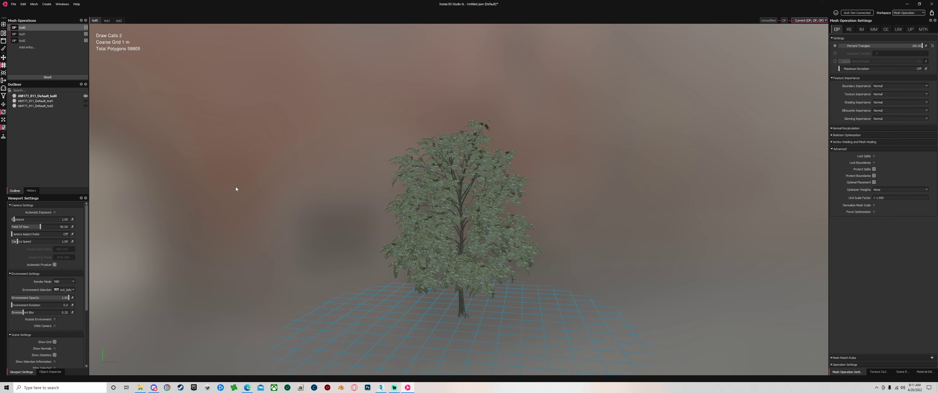
pyautogui.scroll(3, 235, 187)
pyautogui.scroll(-1, 551, 189)
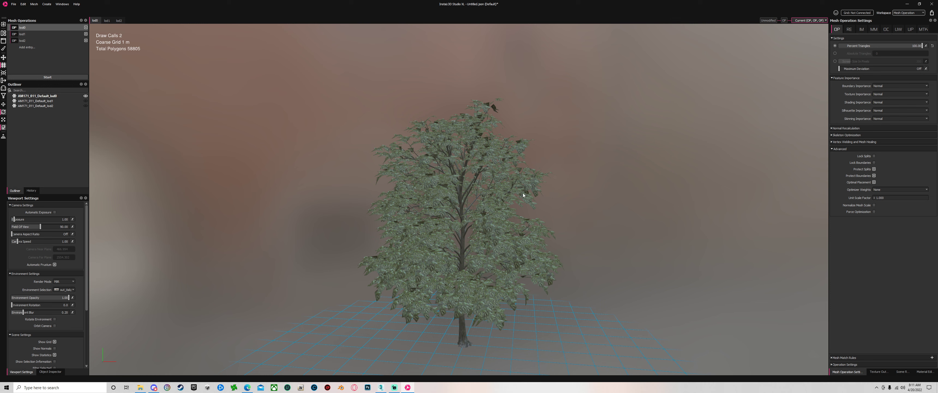
pyautogui.scroll(2, 662, 195)
pyautogui.scroll(-2, 662, 195)
pyautogui.scroll(1, 662, 195)
pyautogui.scroll(-2, 662, 193)
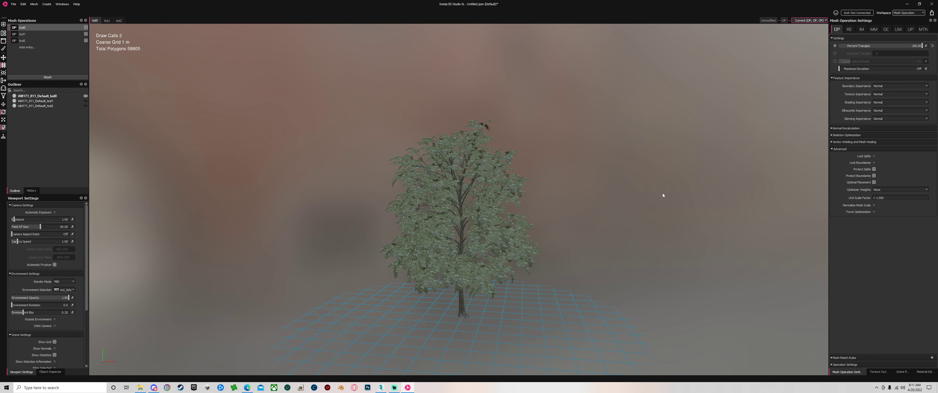
pyautogui.moveTo(613, 218); pyautogui.dragTo(624, 212, button='middle')
pyautogui.scroll(3, 624, 212)
pyautogui.scroll(-2, 625, 214)
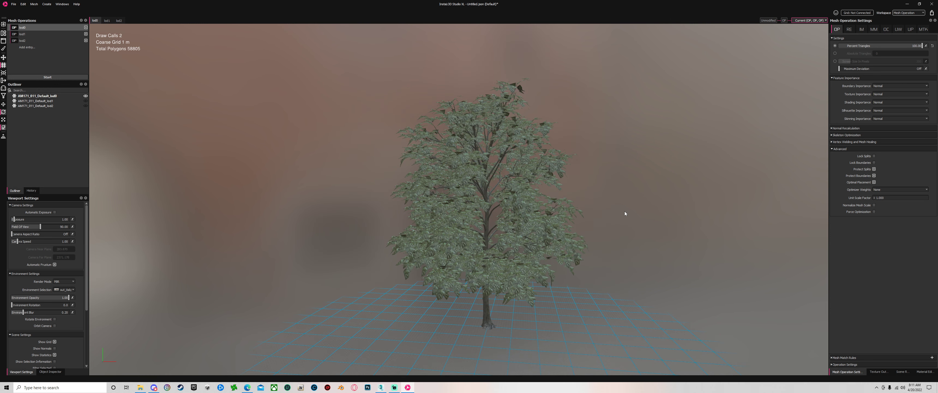
# Inspect the lod0 tree's foliage and branches up close, and check its overall silhouette from farther away
pyautogui.moveTo(595, 83)
pyautogui.mouseDown(button='middle')
pyautogui.moveTo(582, 106)
pyautogui.moveTo(604, 78)
pyautogui.mouseUp(button='middle')
pyautogui.scroll(2, 597, 131)
pyautogui.scroll(4, 597, 150)
pyautogui.moveTo(651, 160); pyautogui.dragTo(632, 107, button='middle')
pyautogui.scroll(4, 633, 223)
pyautogui.moveTo(632, 223); pyautogui.dragTo(626, 222, button='middle')
pyautogui.scroll(-4, 626, 221)
pyautogui.scroll(-4, 593, 202)
pyautogui.moveTo(577, 95); pyautogui.dragTo(595, 170, button='middle')
pyautogui.scroll(-4, 578, 172)
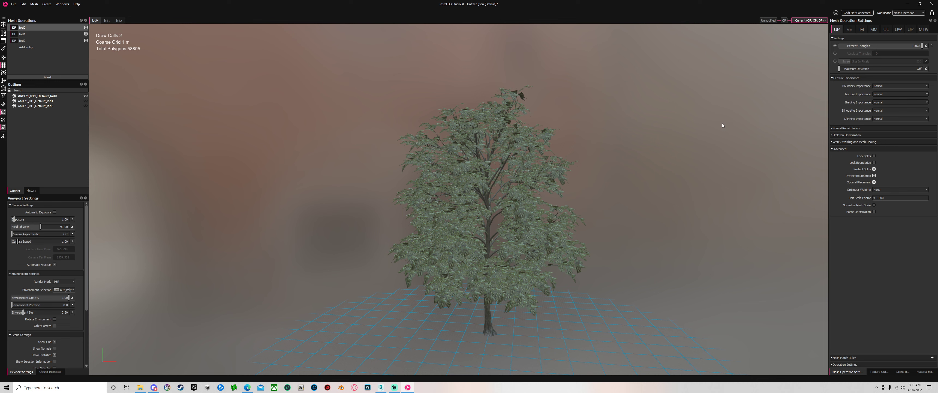
pyautogui.scroll(3, 647, 182)
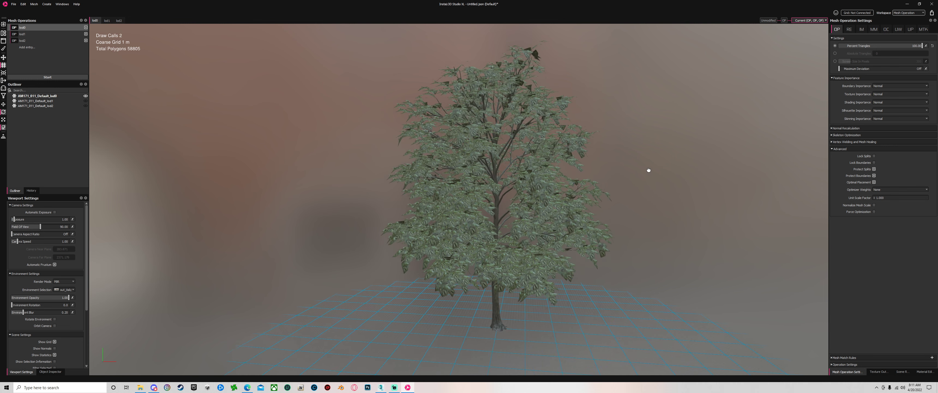
pyautogui.scroll(-5, 633, 155)
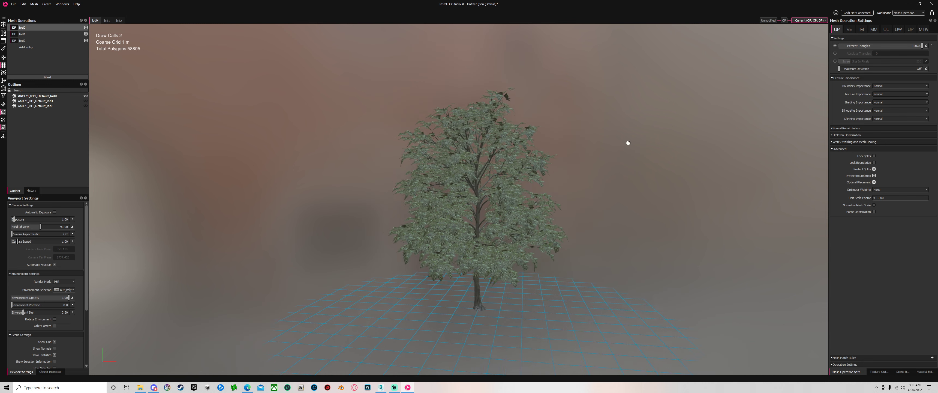